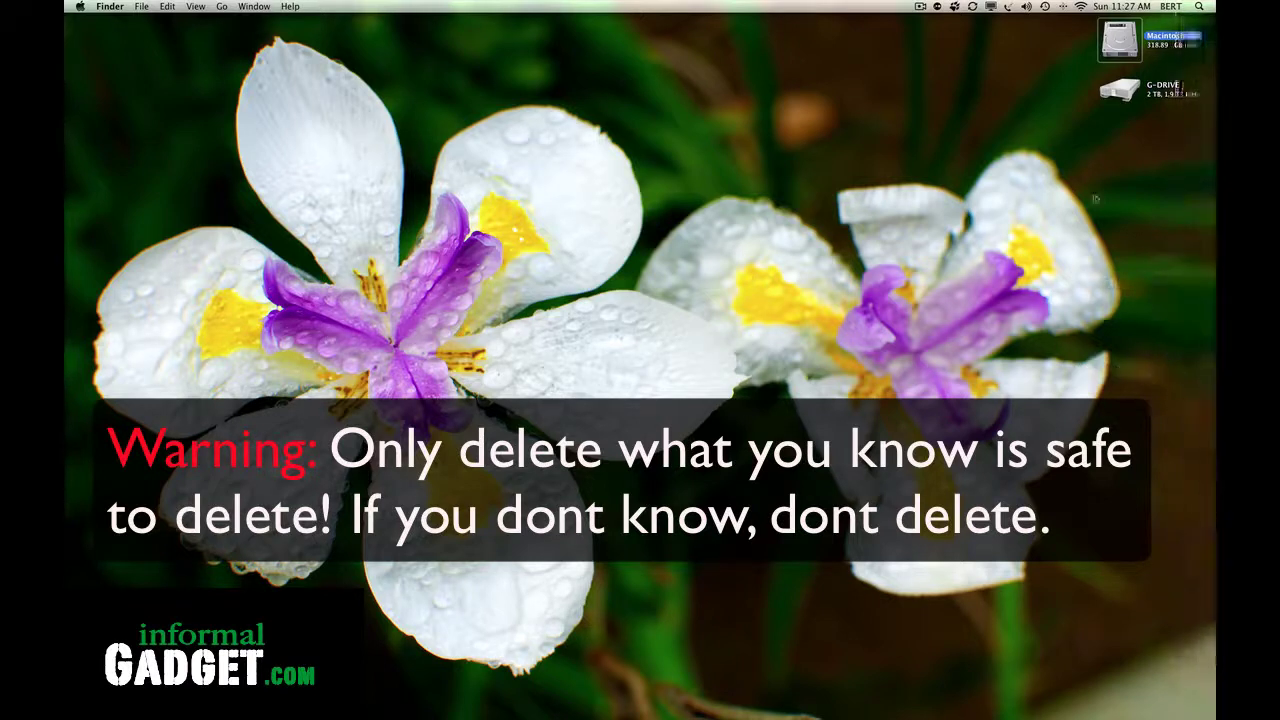
Launch AppZapper from Launchpad
mouse_move(1212, 160)
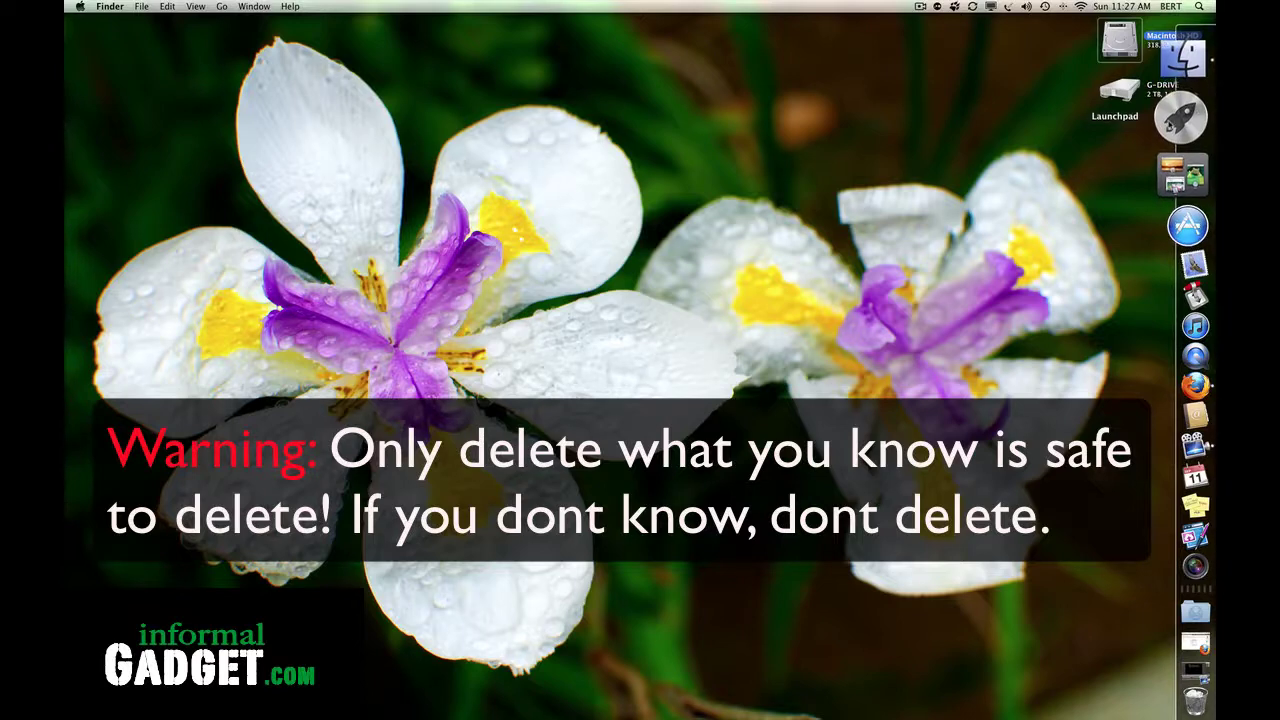
click(1181, 124)
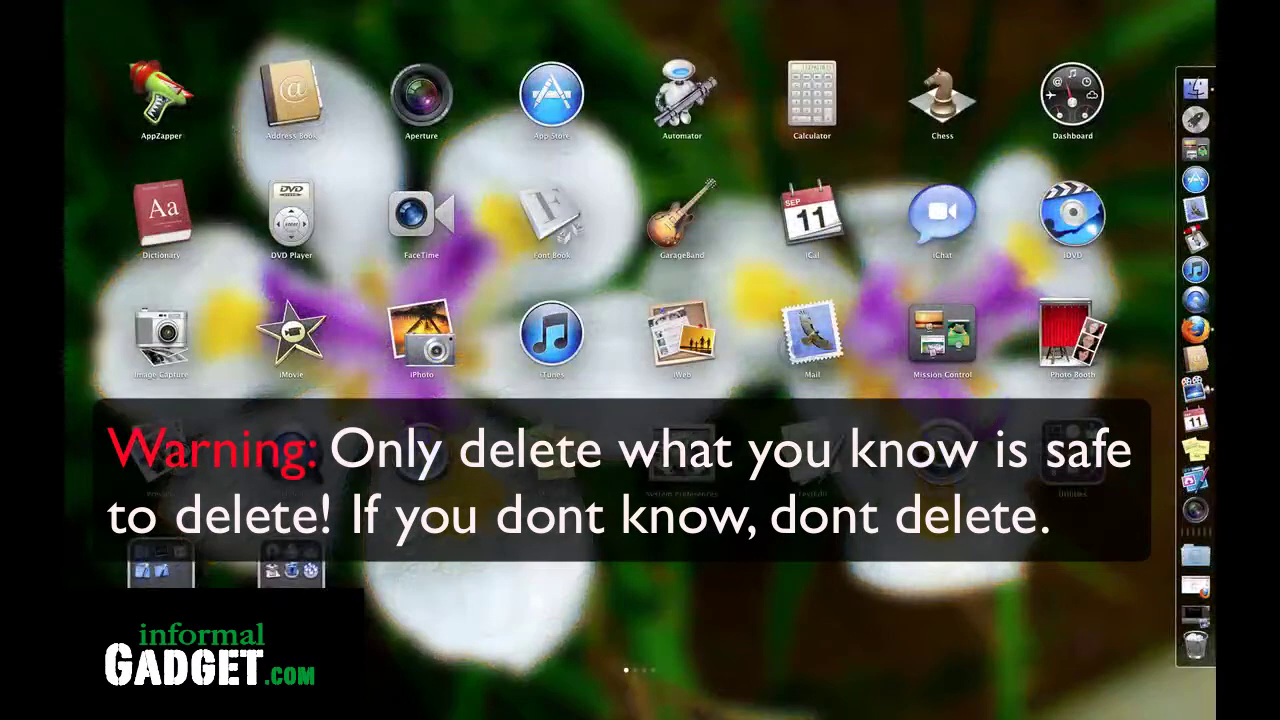
click(161, 95)
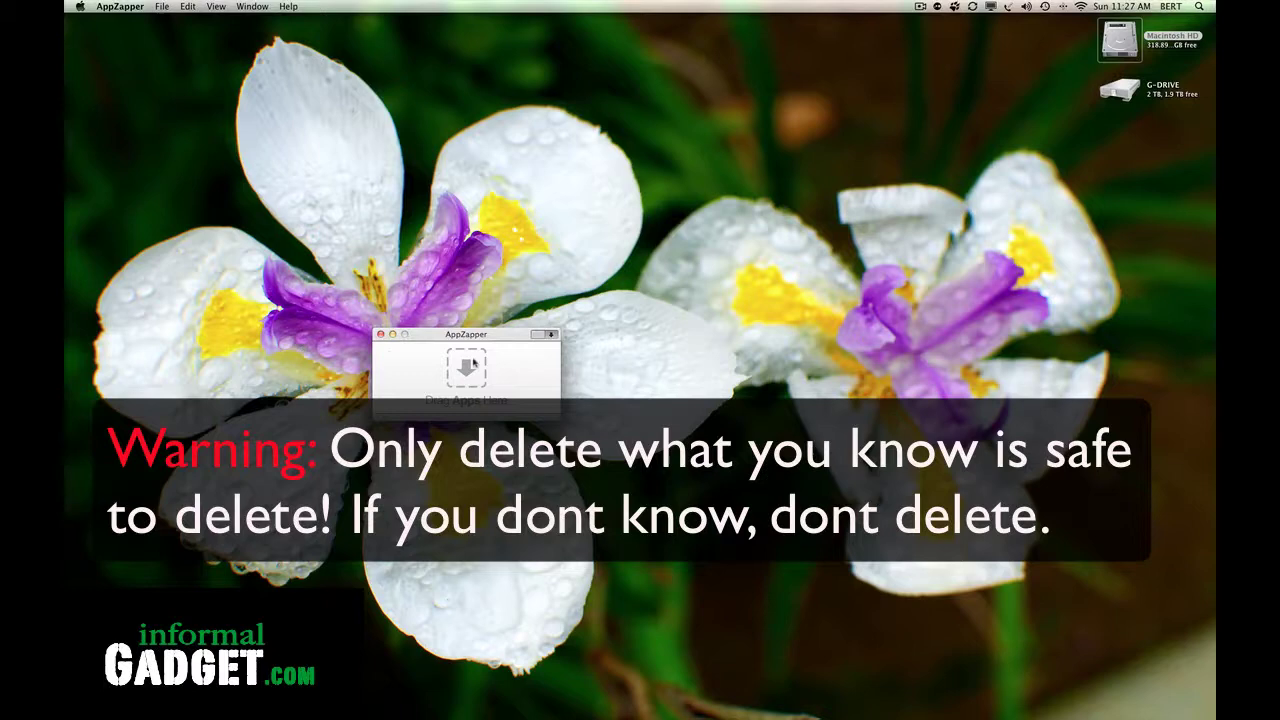
Load AirPort Utility into AppZapper, listing its four related files (18 MB) for removal
click(551, 335)
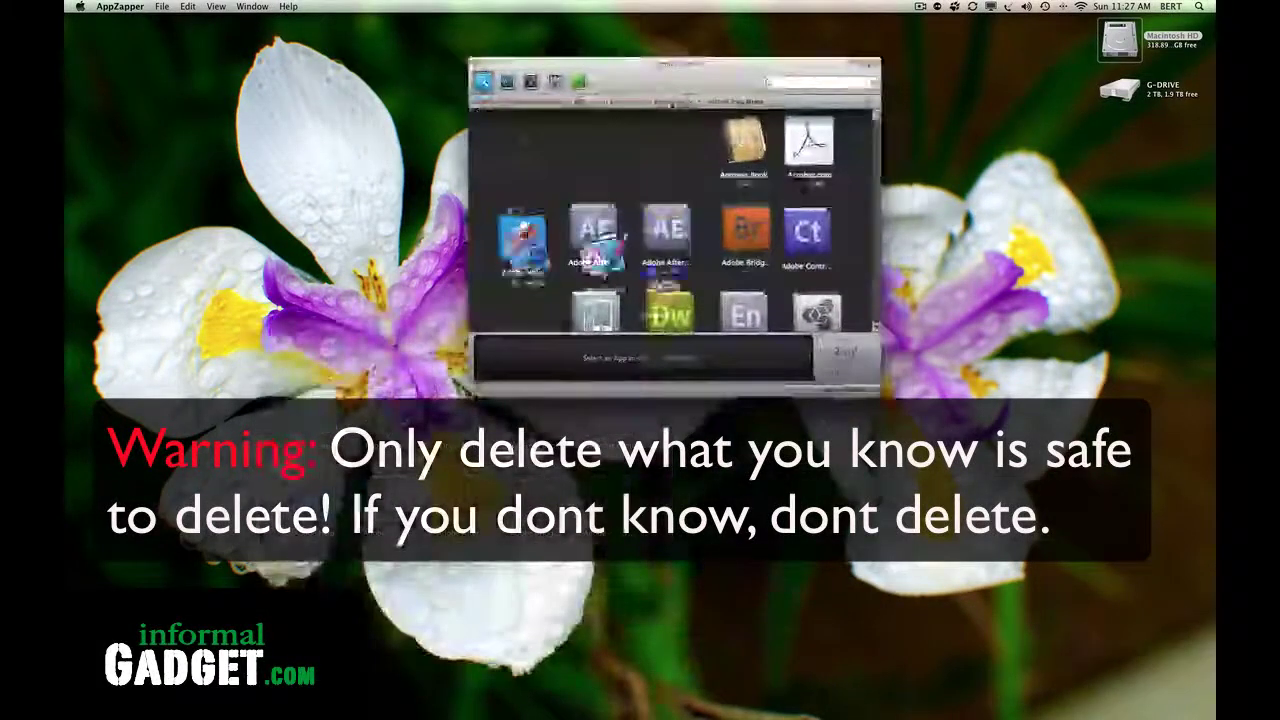
scroll(657, 115, down, 3)
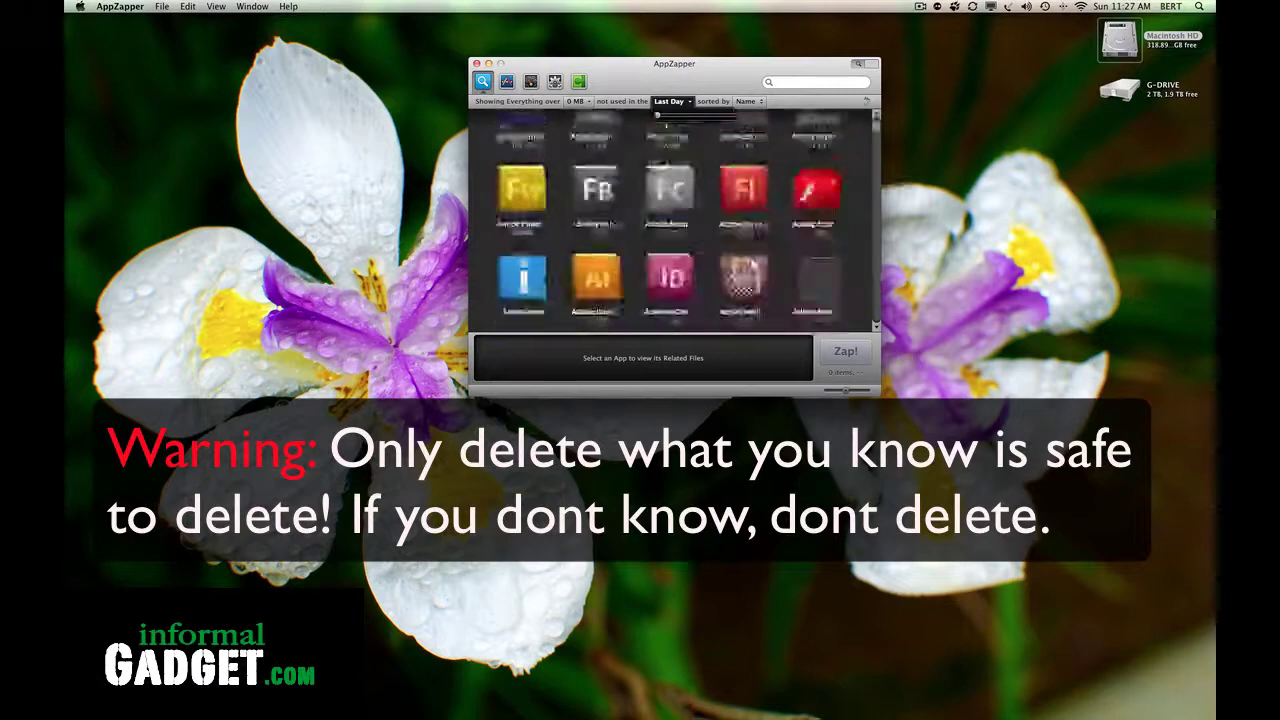
scroll(657, 115, down, 5)
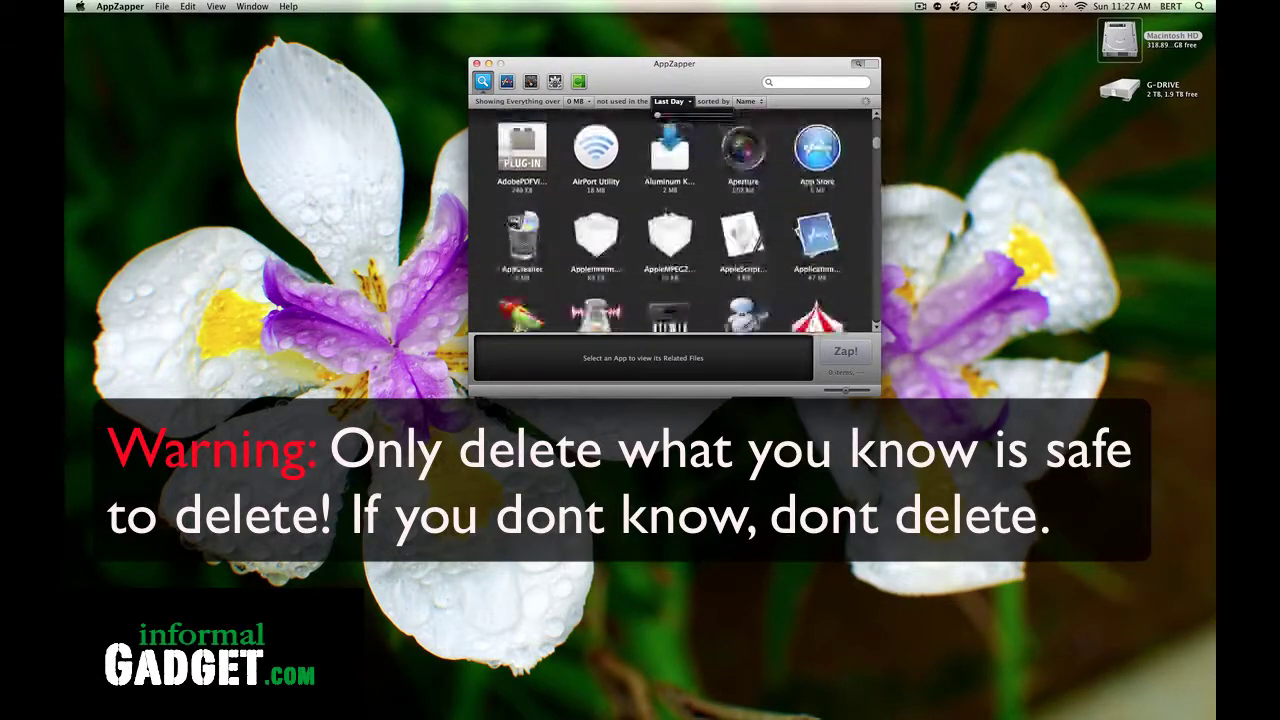
scroll(657, 115, up, 5)
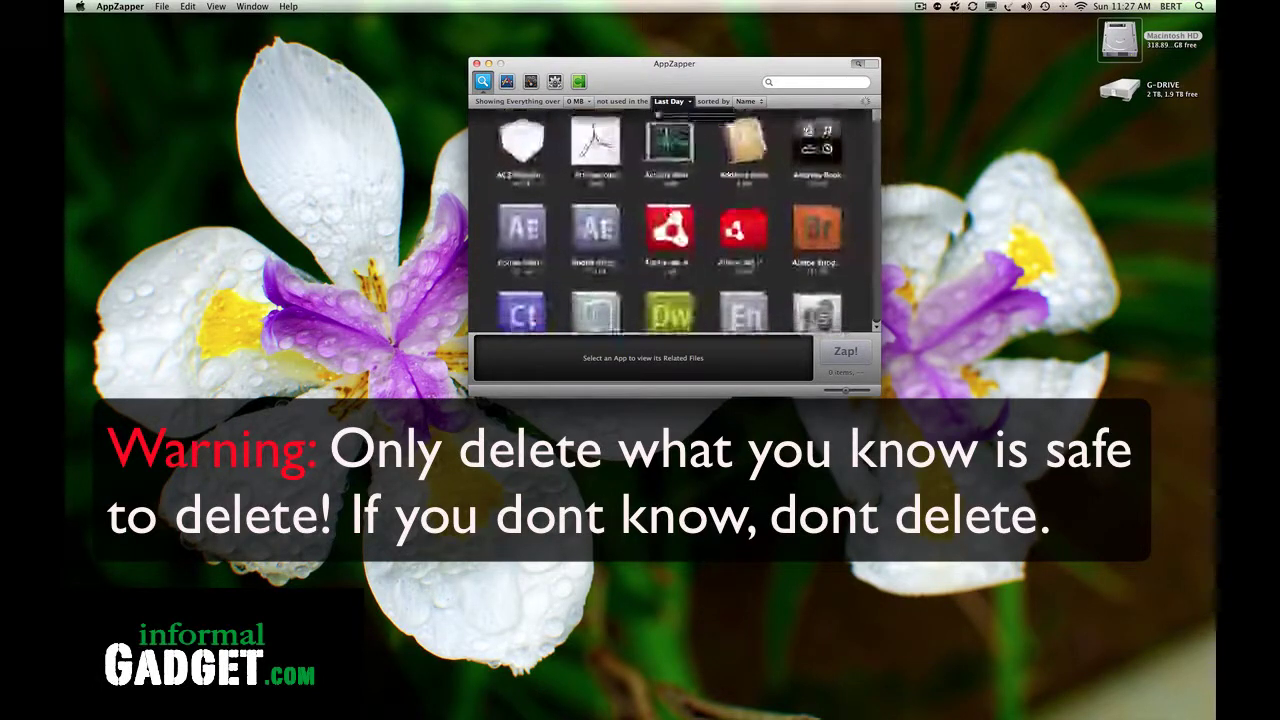
drag(604, 242, 568, 232)
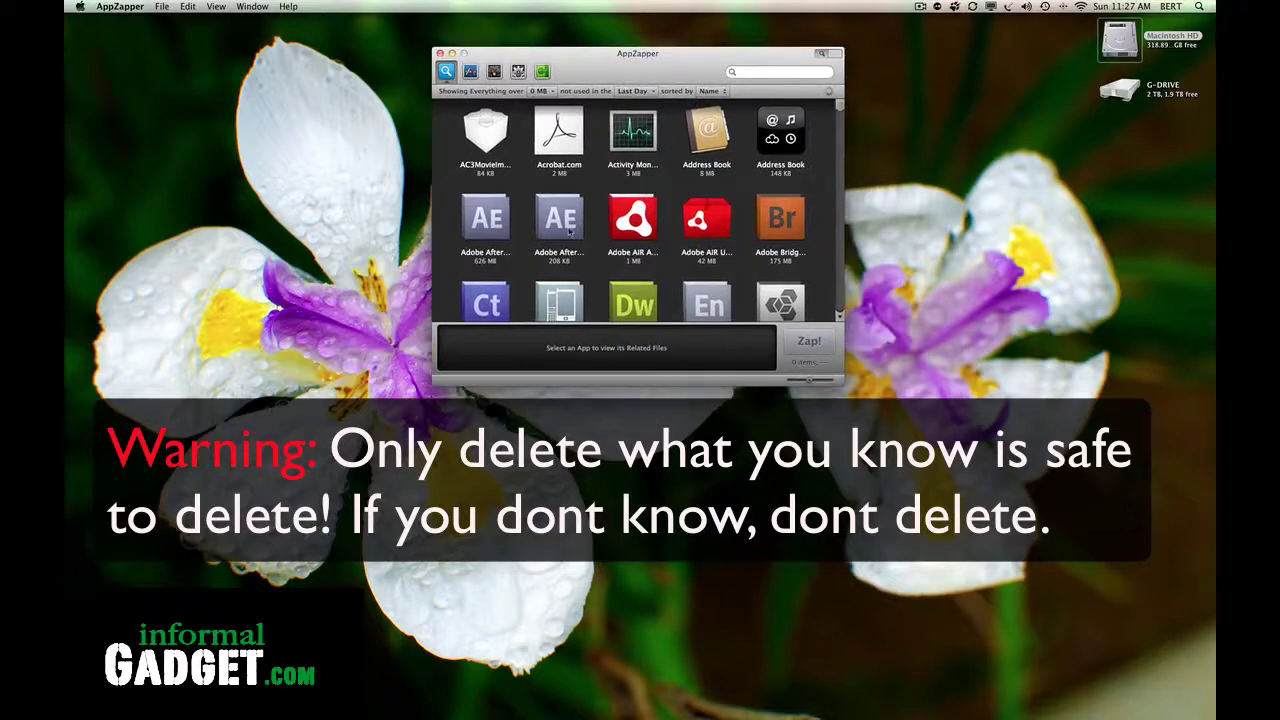
scroll(617, 252, down, 4)
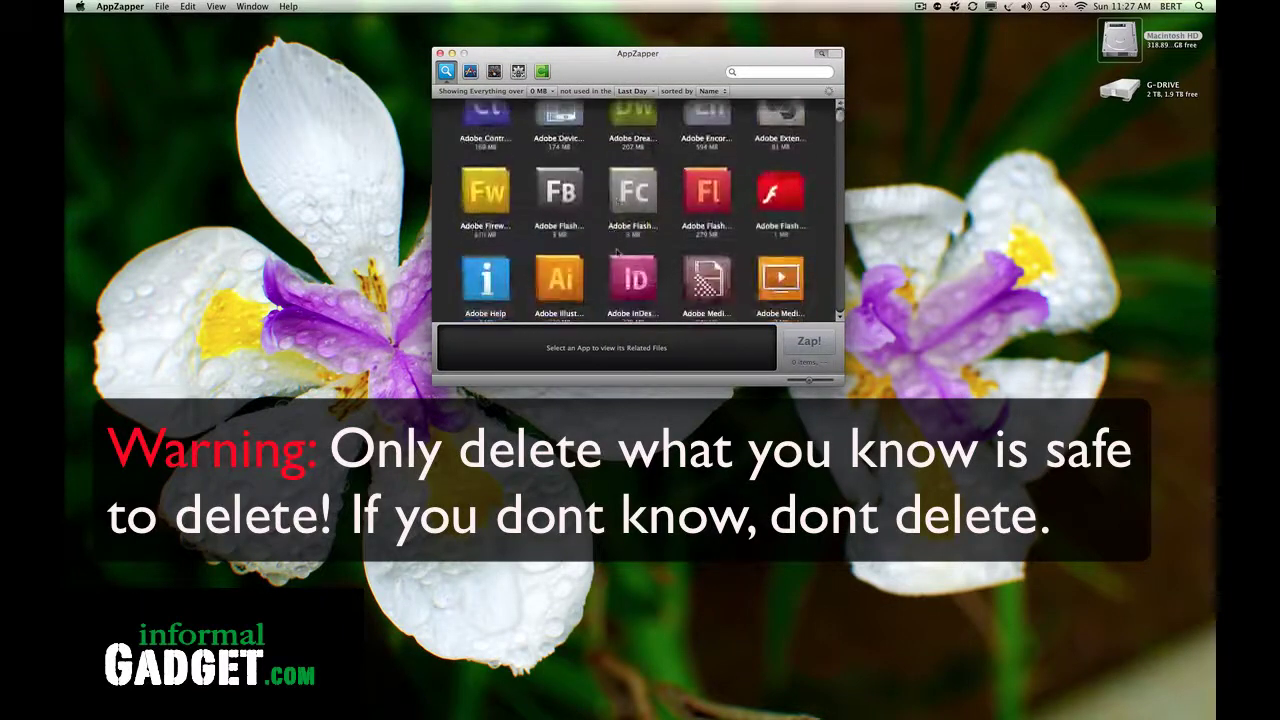
scroll(617, 252, down, 6)
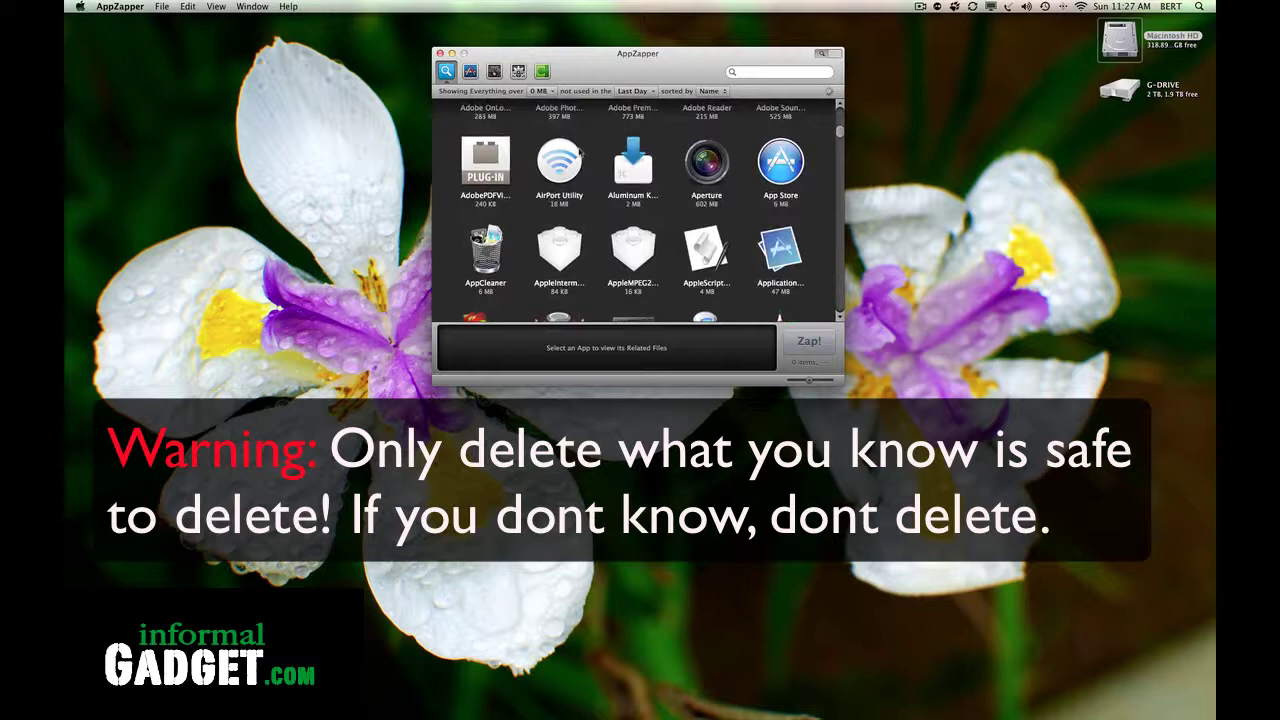
click(568, 160)
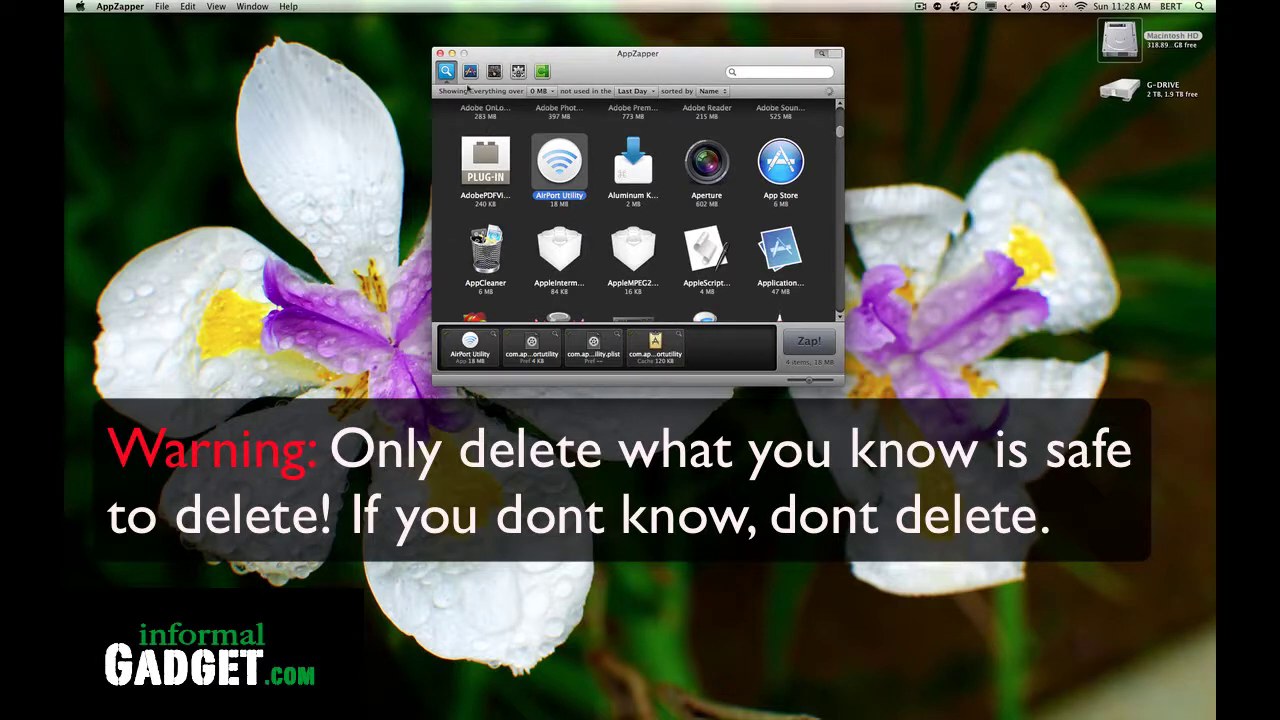
drag(600, 53, 576, 54)
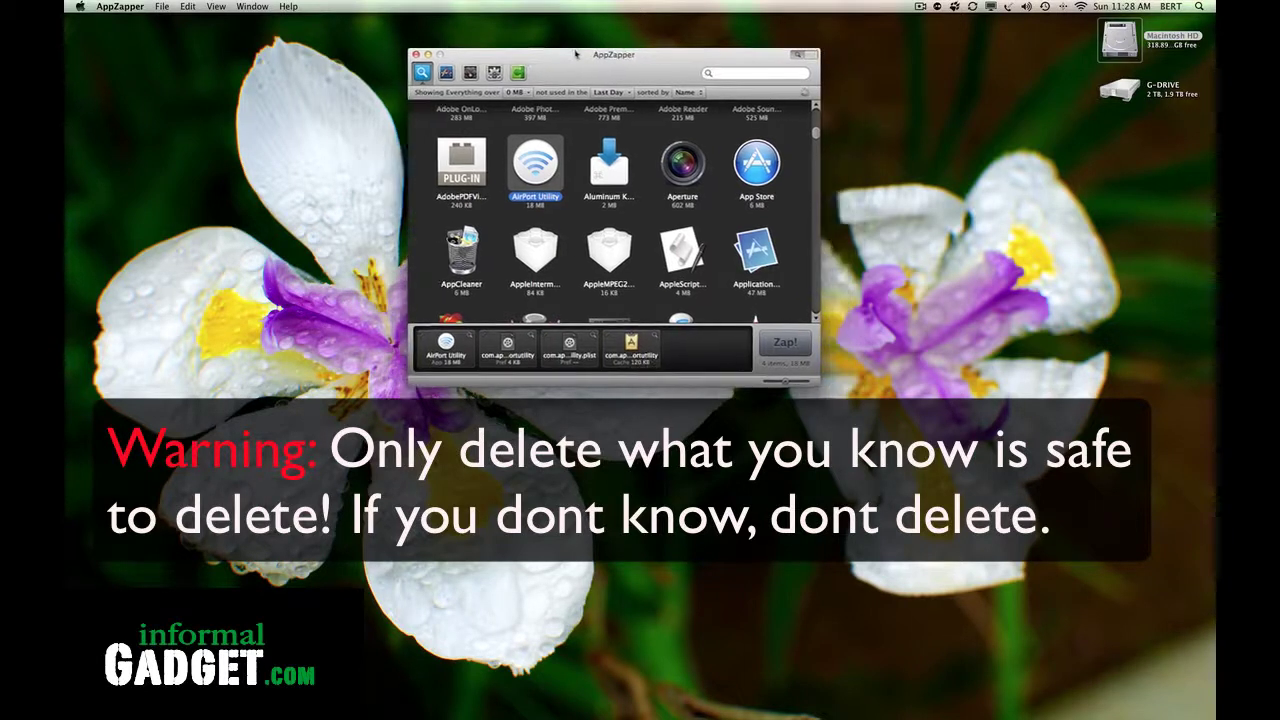
Quit AppZapper from its application menu
click(118, 6)
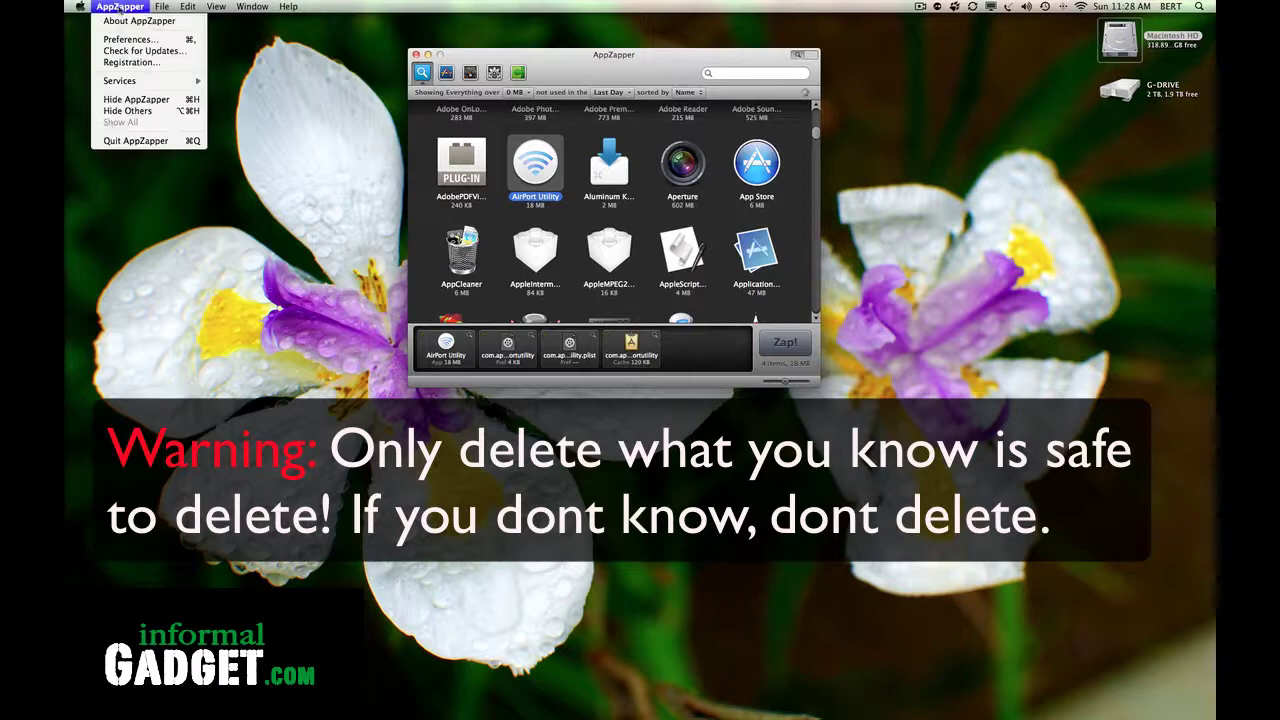
click(130, 141)
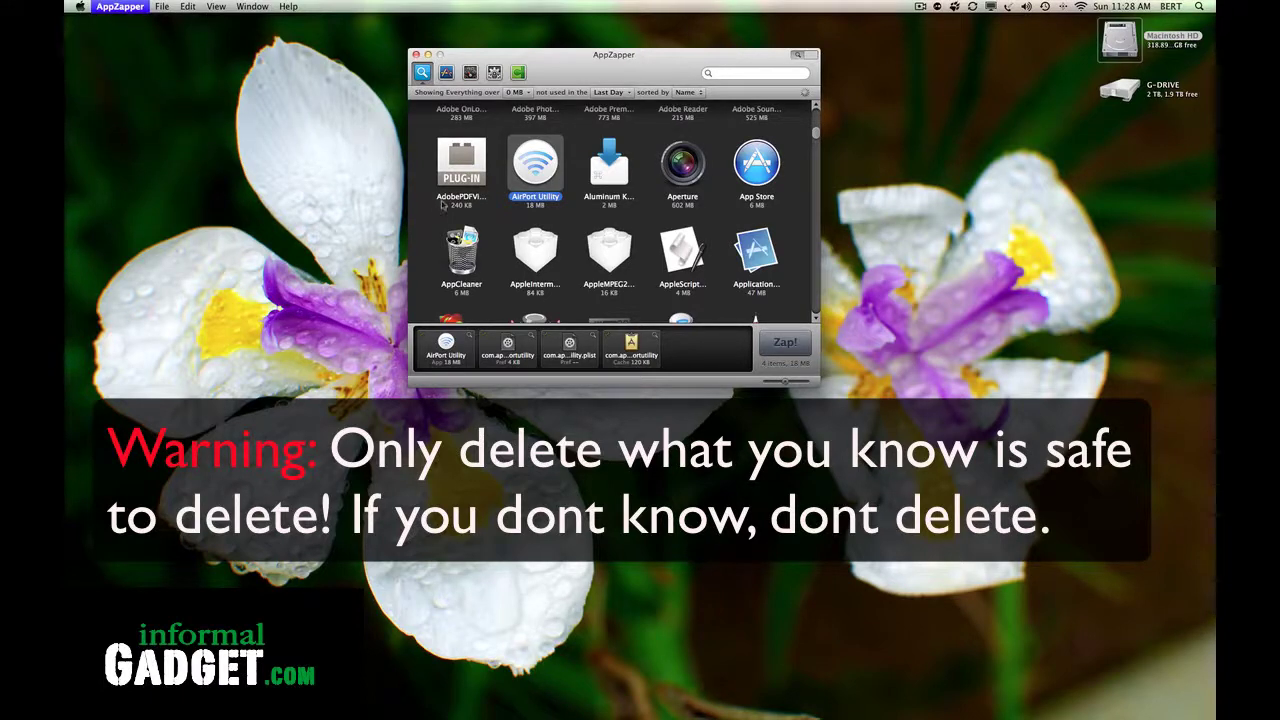
mouse_move(1183, 197)
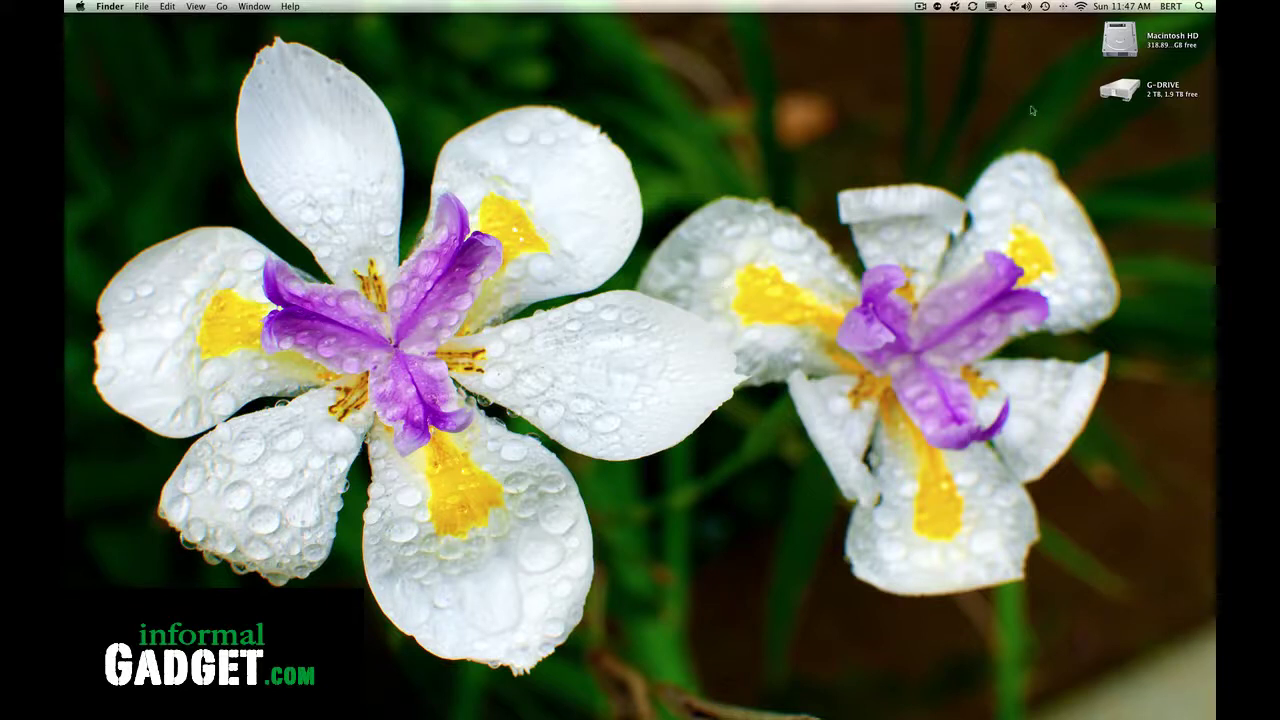
Copy the iTunes folder from BERT's Music folder onto G-DRIVE, then close the G-DRIVE window
double_click(1120, 37)
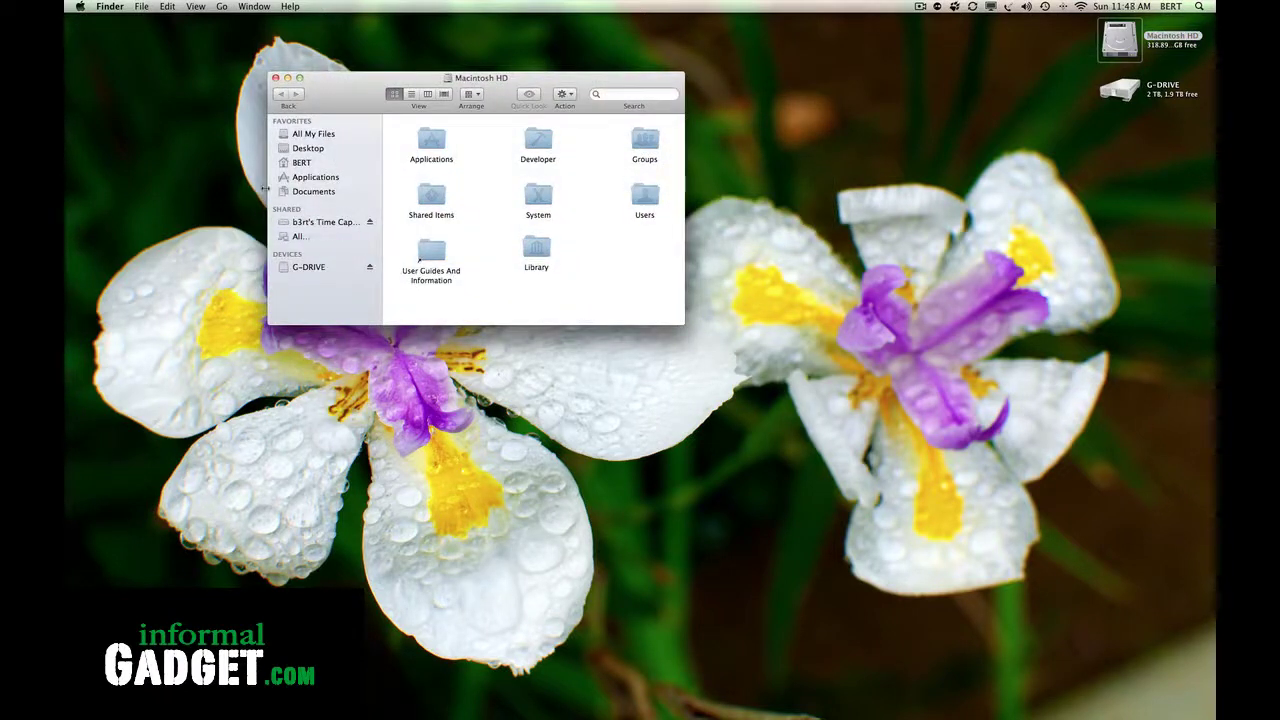
click(300, 162)
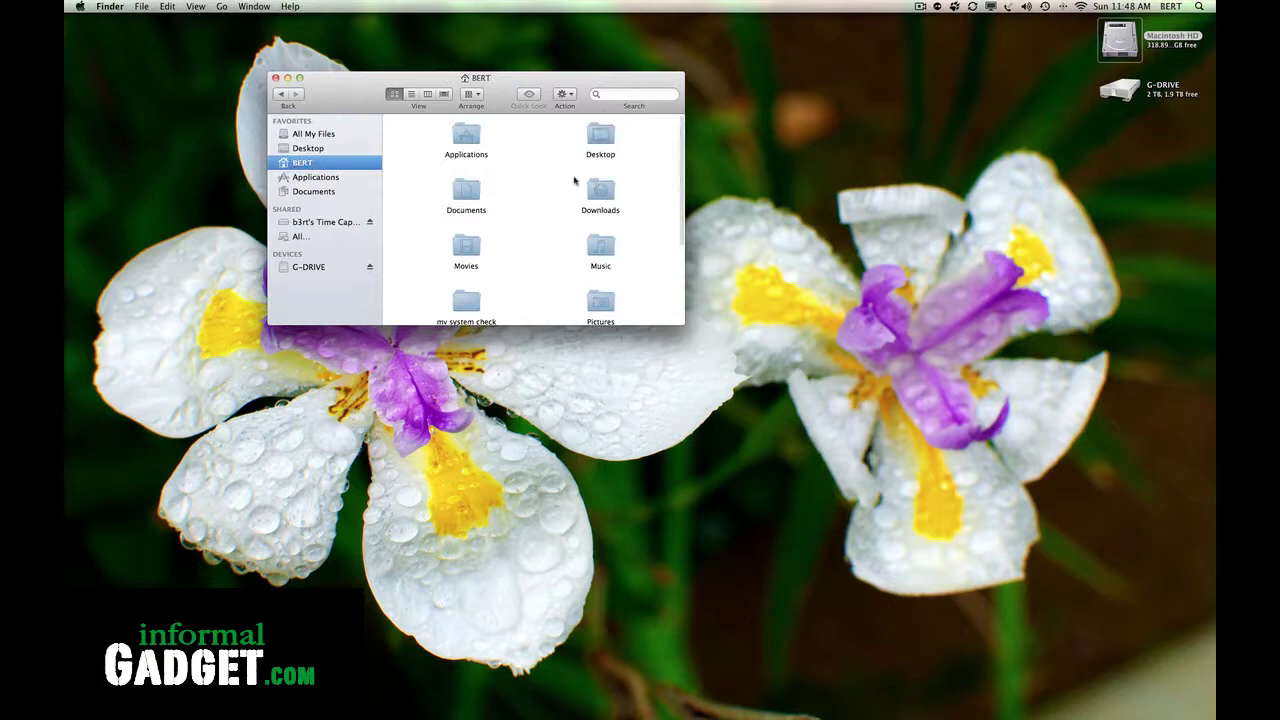
double_click(598, 248)
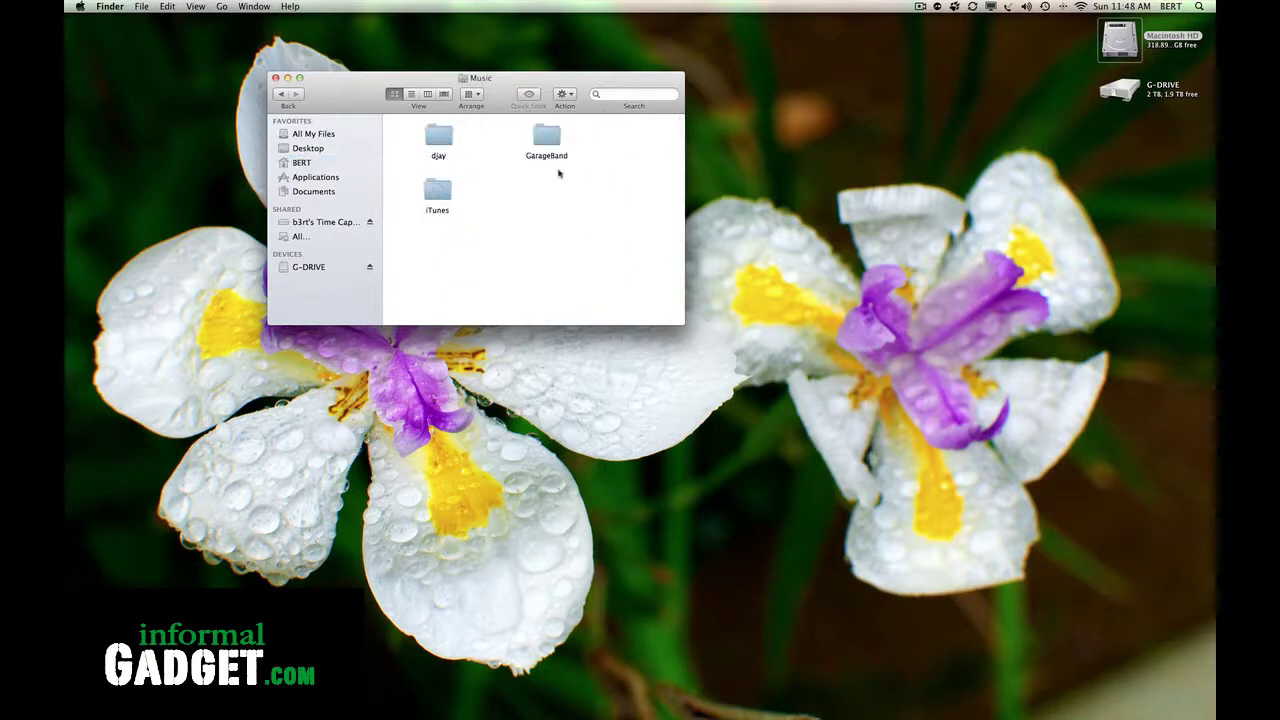
drag(398, 174, 486, 232)
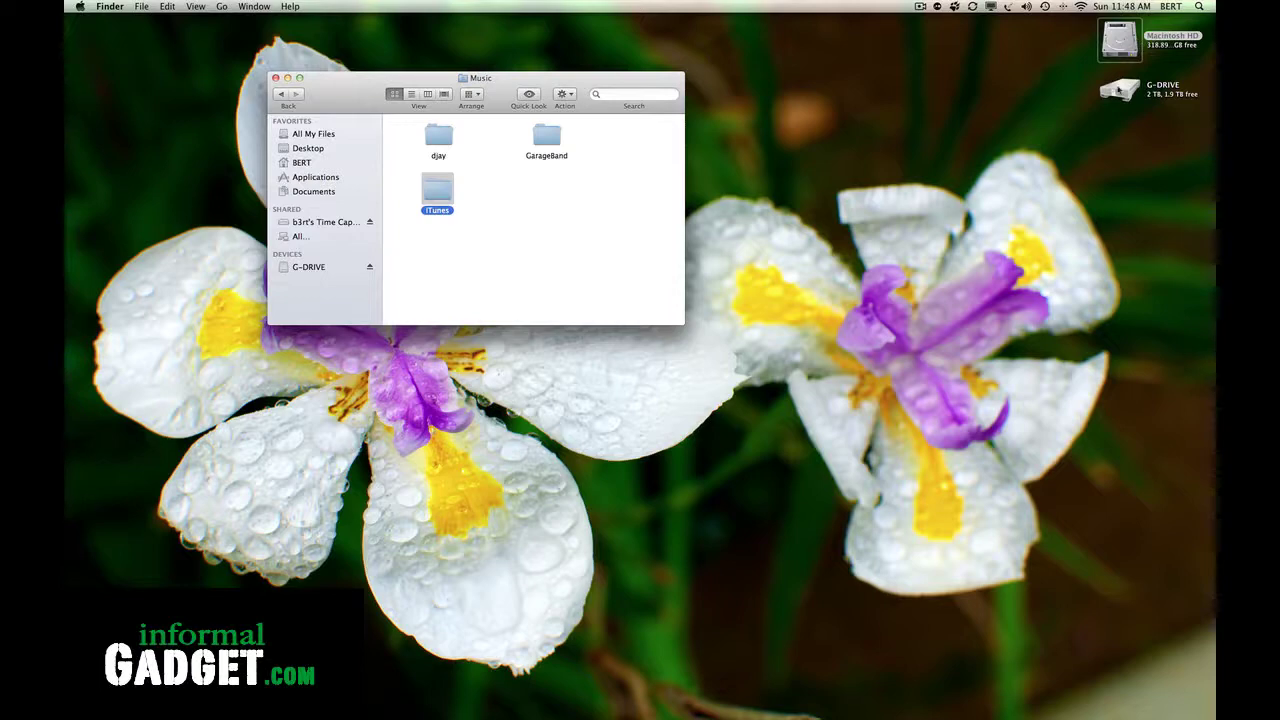
click(1120, 88)
double_click(1120, 88)
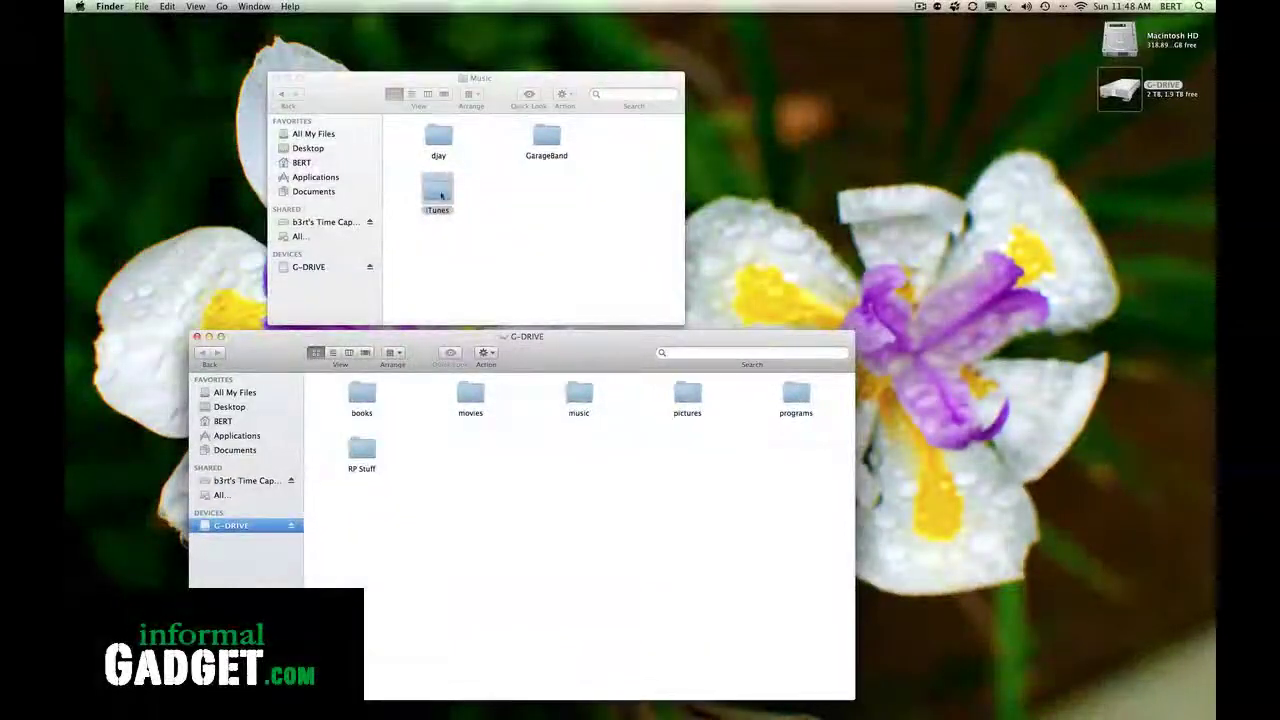
mouse_move(437, 192)
mouse_down()
mouse_move(574, 529)
mouse_move(714, 471)
mouse_move(405, 527)
mouse_move(459, 590)
mouse_move(505, 550)
mouse_move(482, 467)
mouse_move(451, 188)
mouse_move(455, 200)
mouse_up()
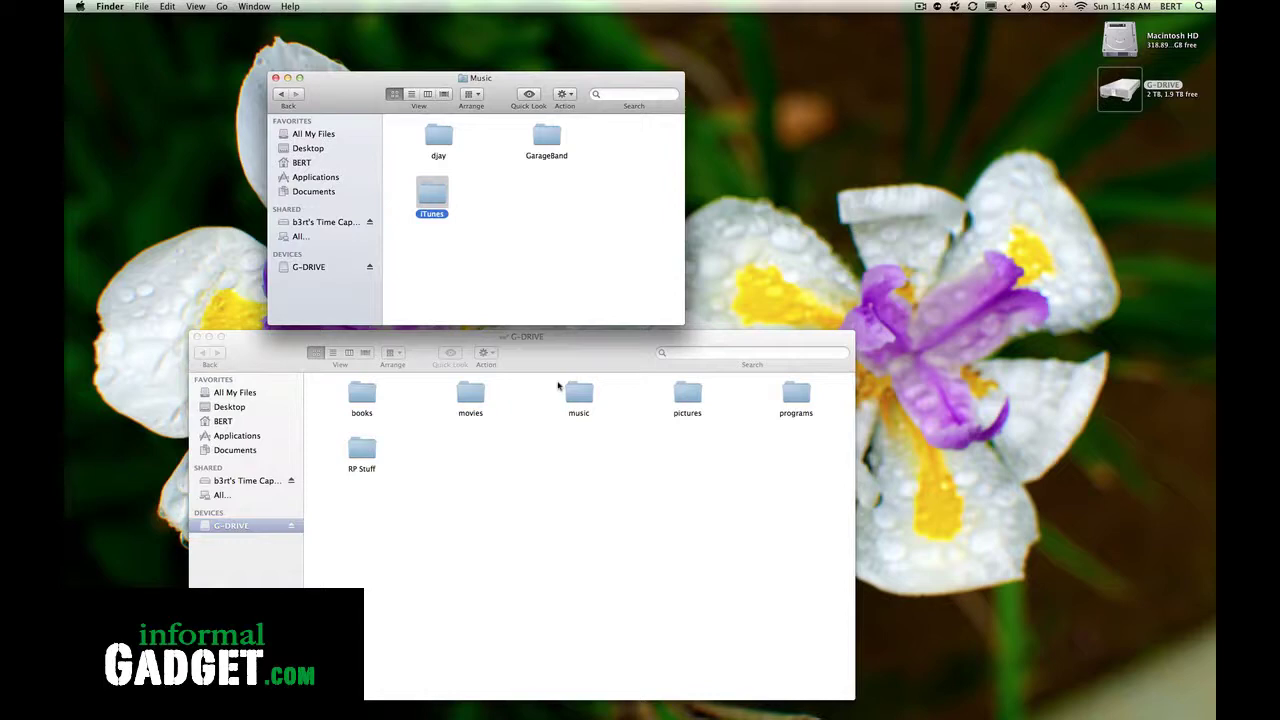
drag(491, 78, 481, 34)
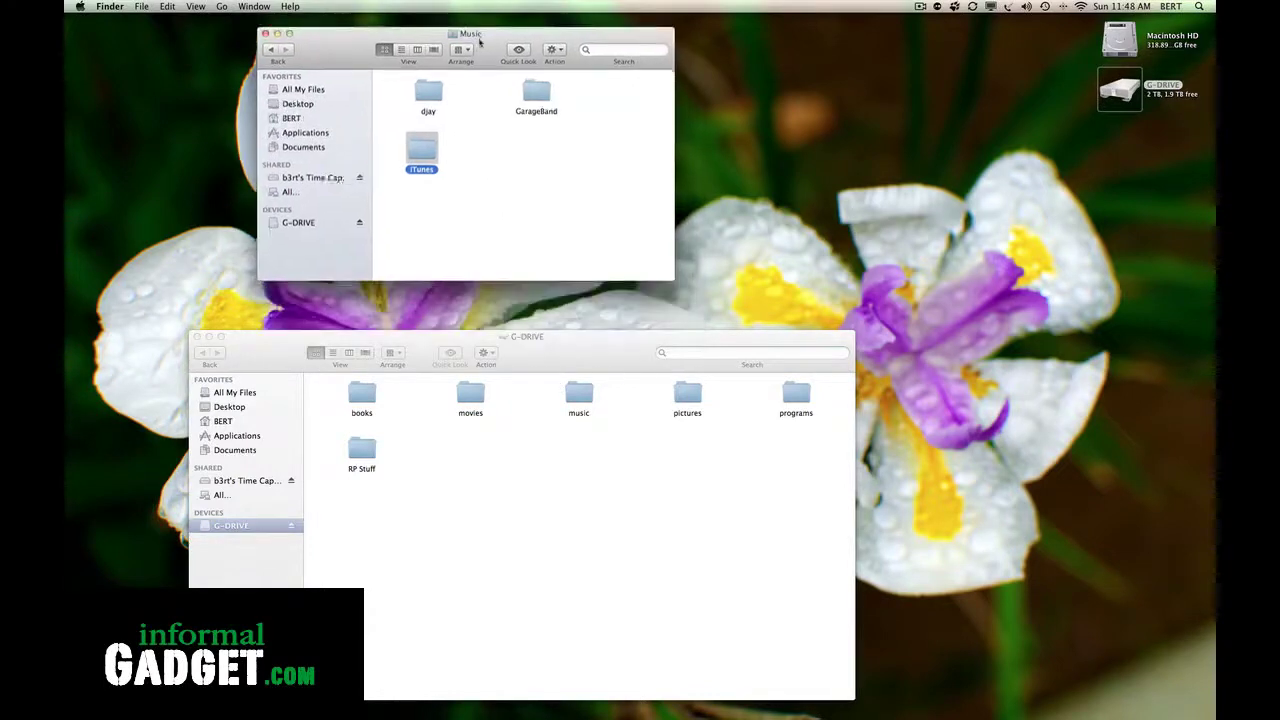
click(197, 337)
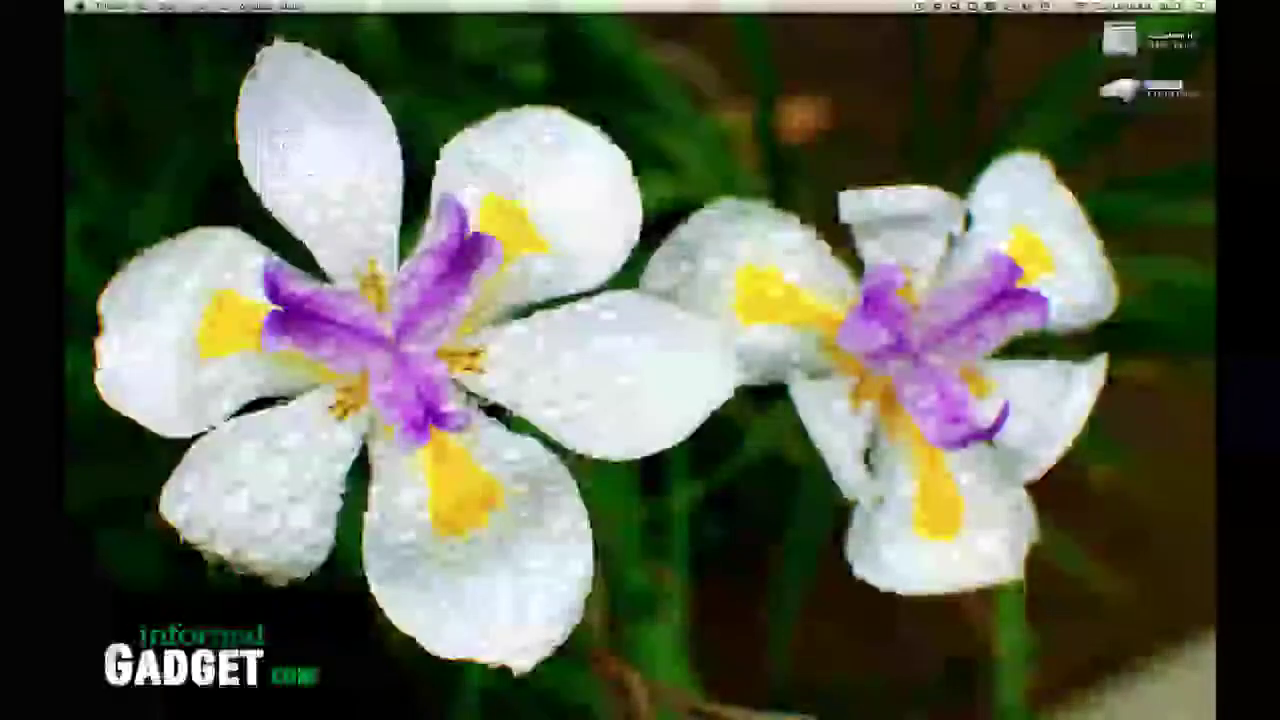
mouse_move(1182, 280)
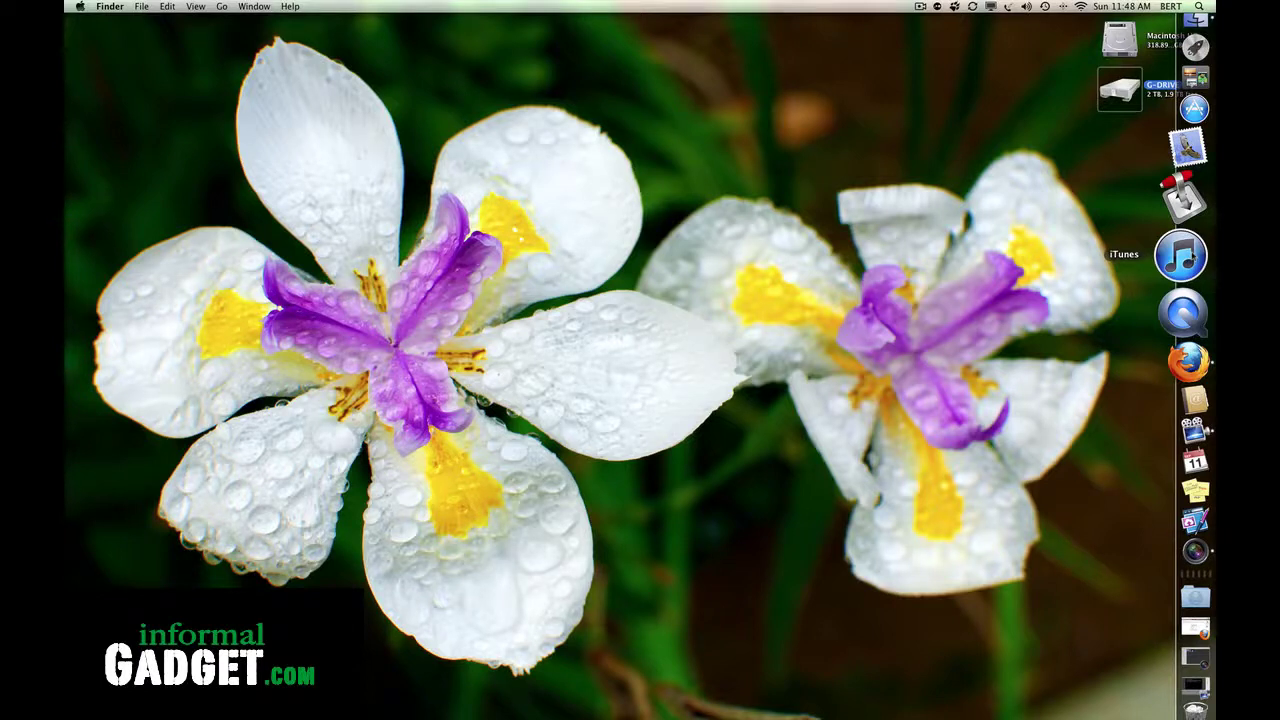
Launch iTunes, cancel choosing an existing library, and quit iTunes
click(1181, 256)
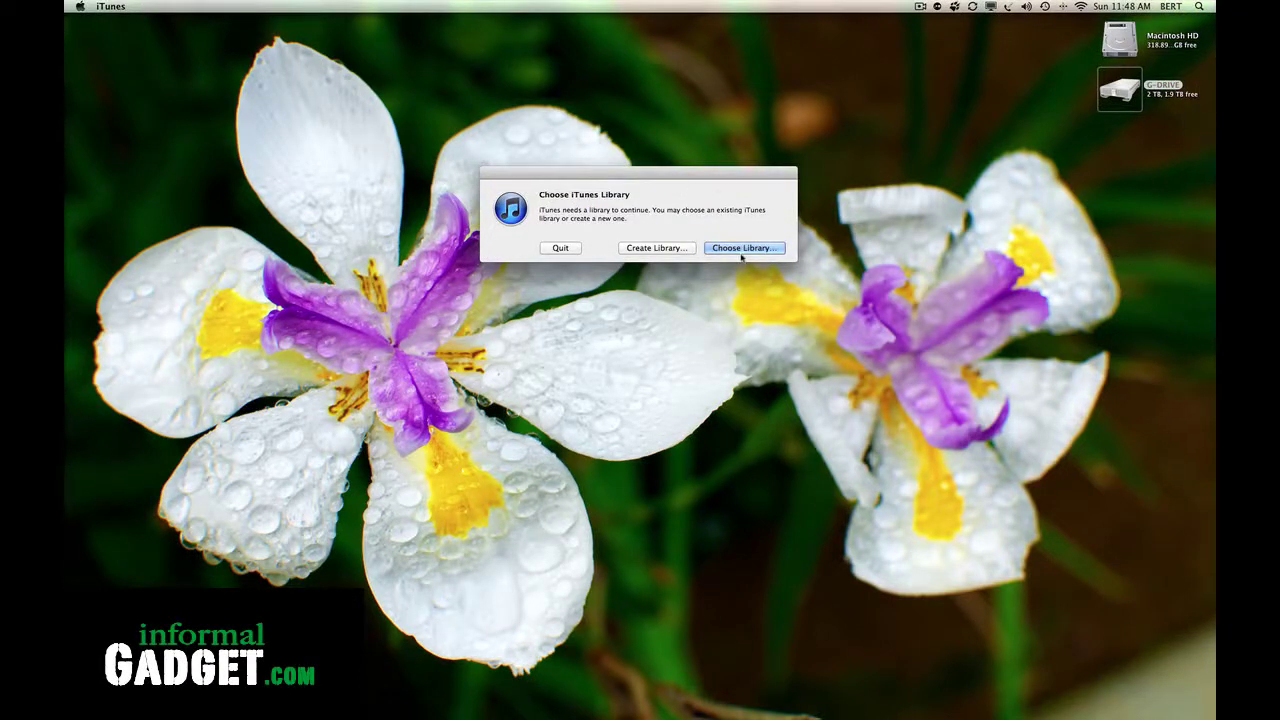
click(722, 250)
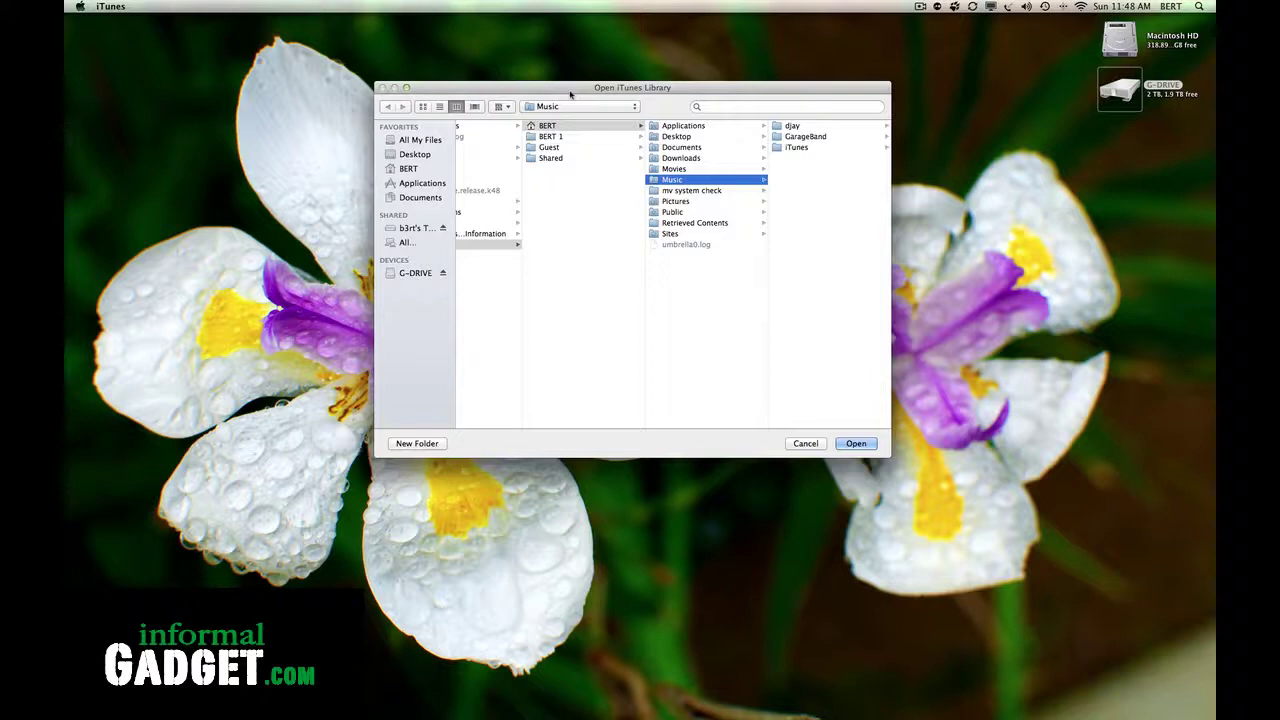
drag(570, 93, 559, 101)
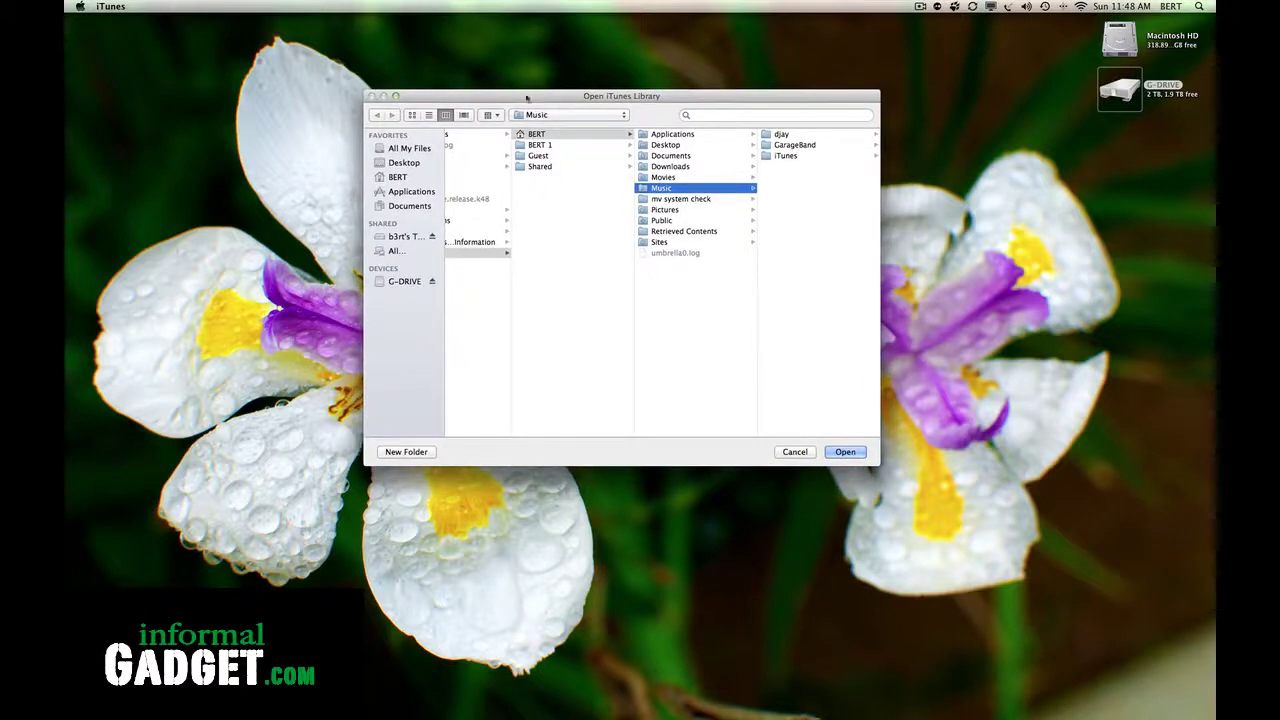
click(795, 452)
click(578, 252)
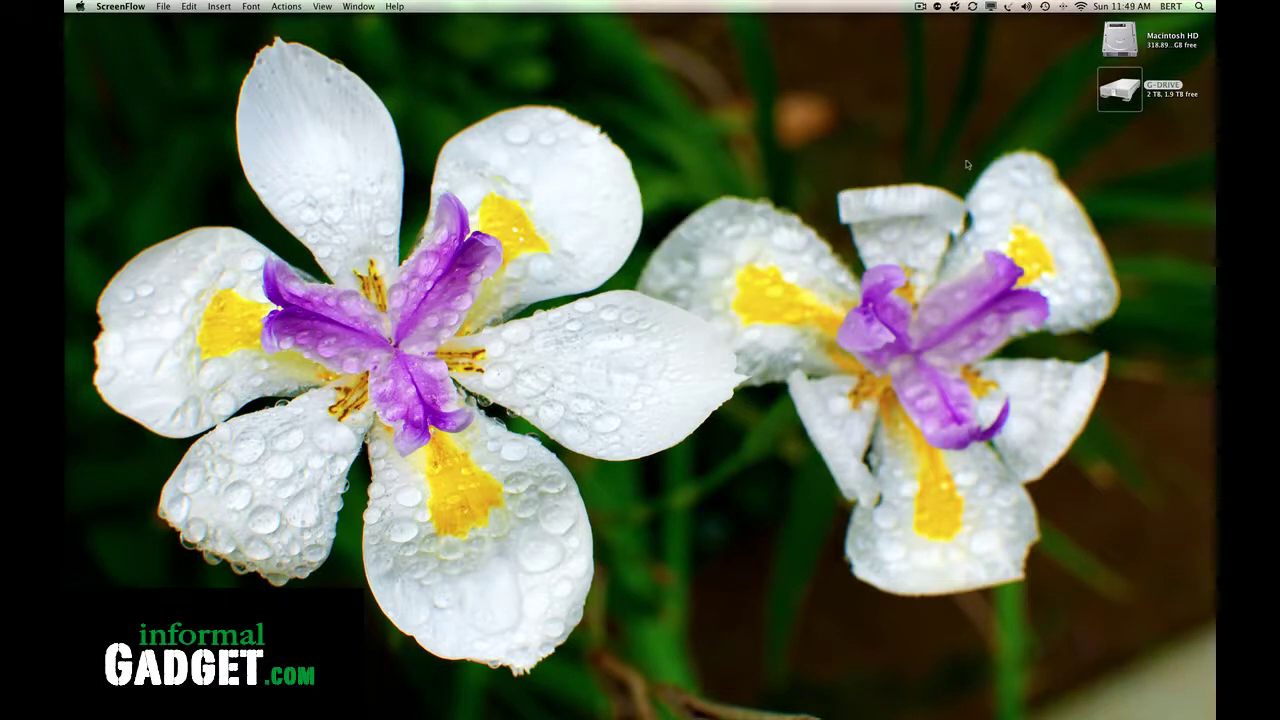
Move the iTunes folder in the home Music folder to the Trash with Cmd+Delete and close the window
double_click(1119, 39)
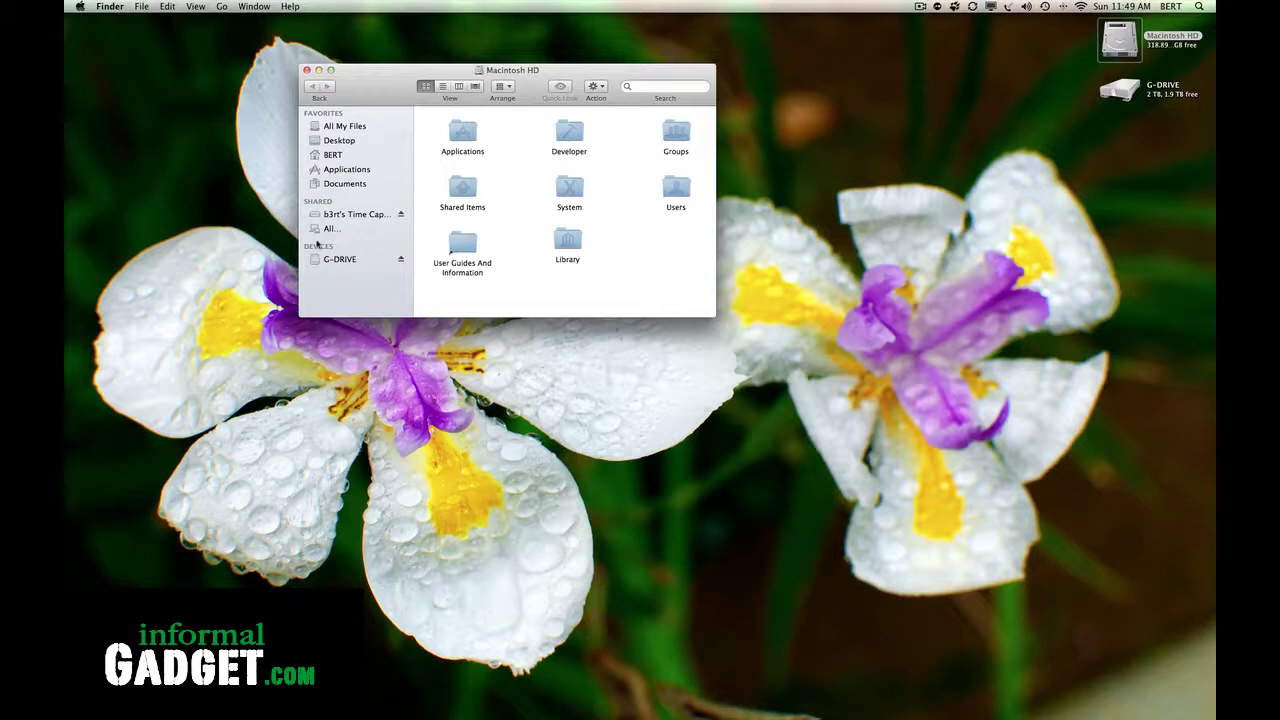
click(333, 156)
double_click(632, 240)
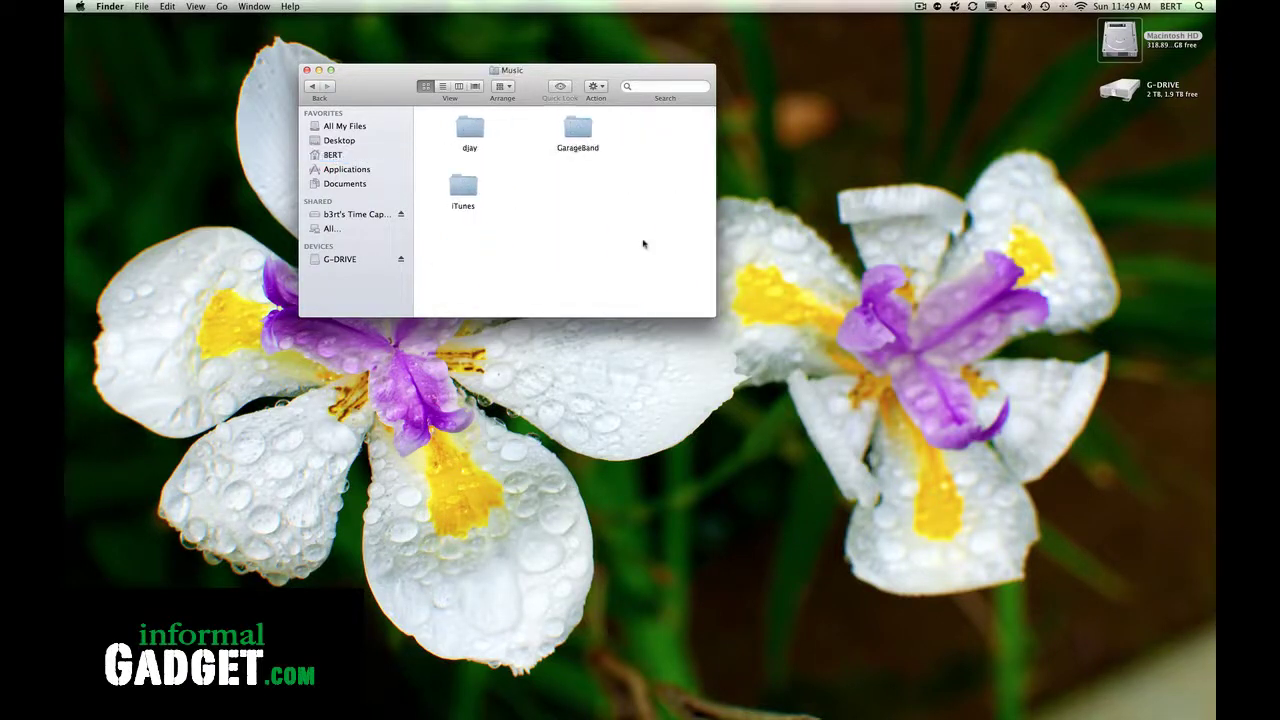
click(466, 186)
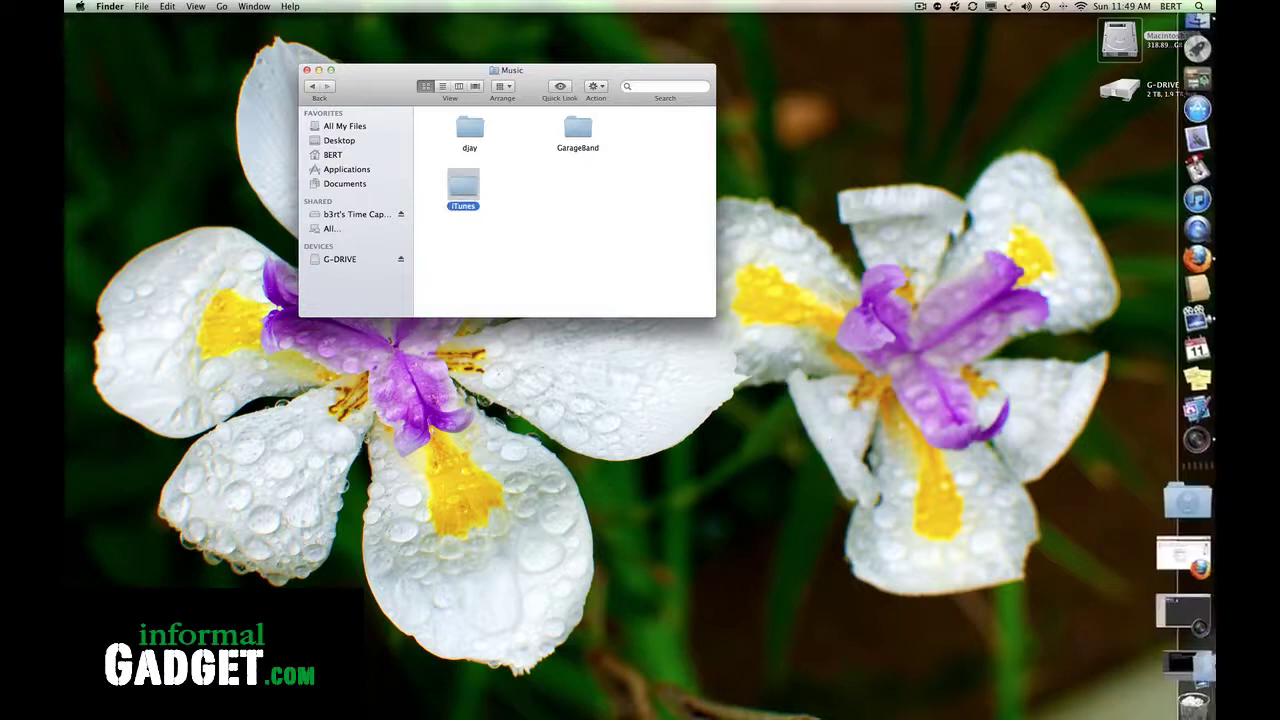
key(super+BackSpace)
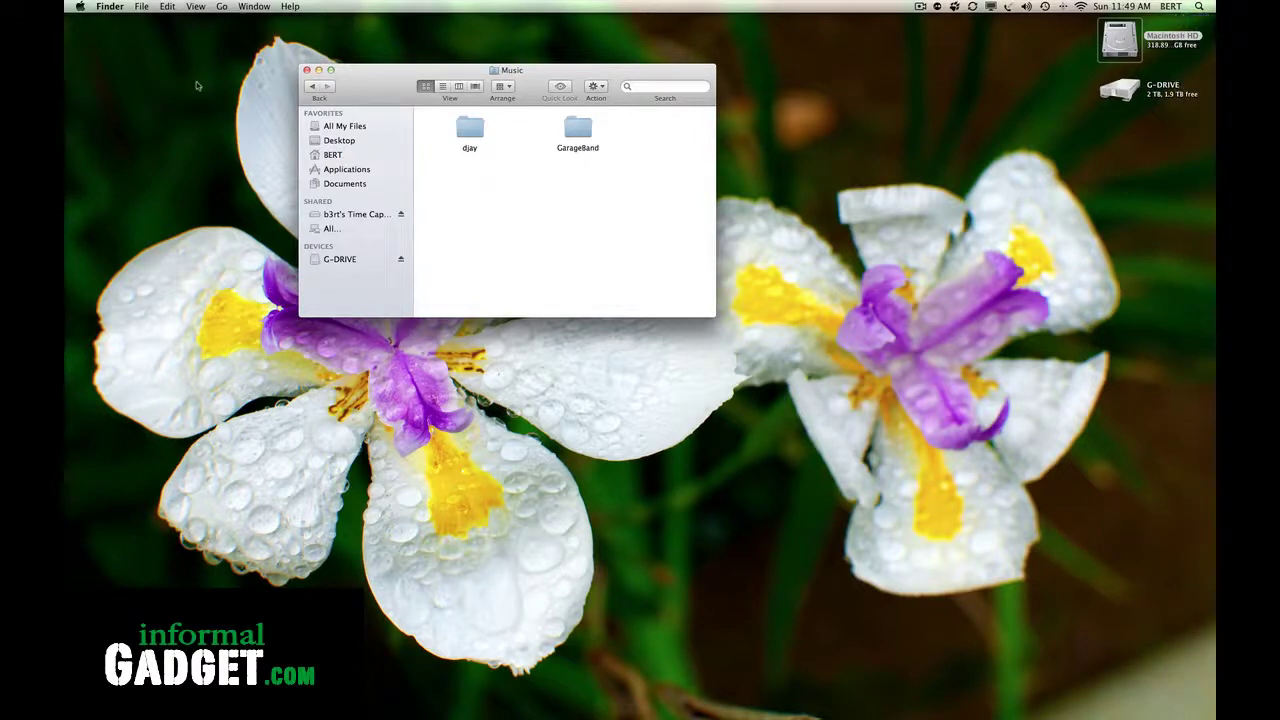
click(307, 70)
click(919, 238)
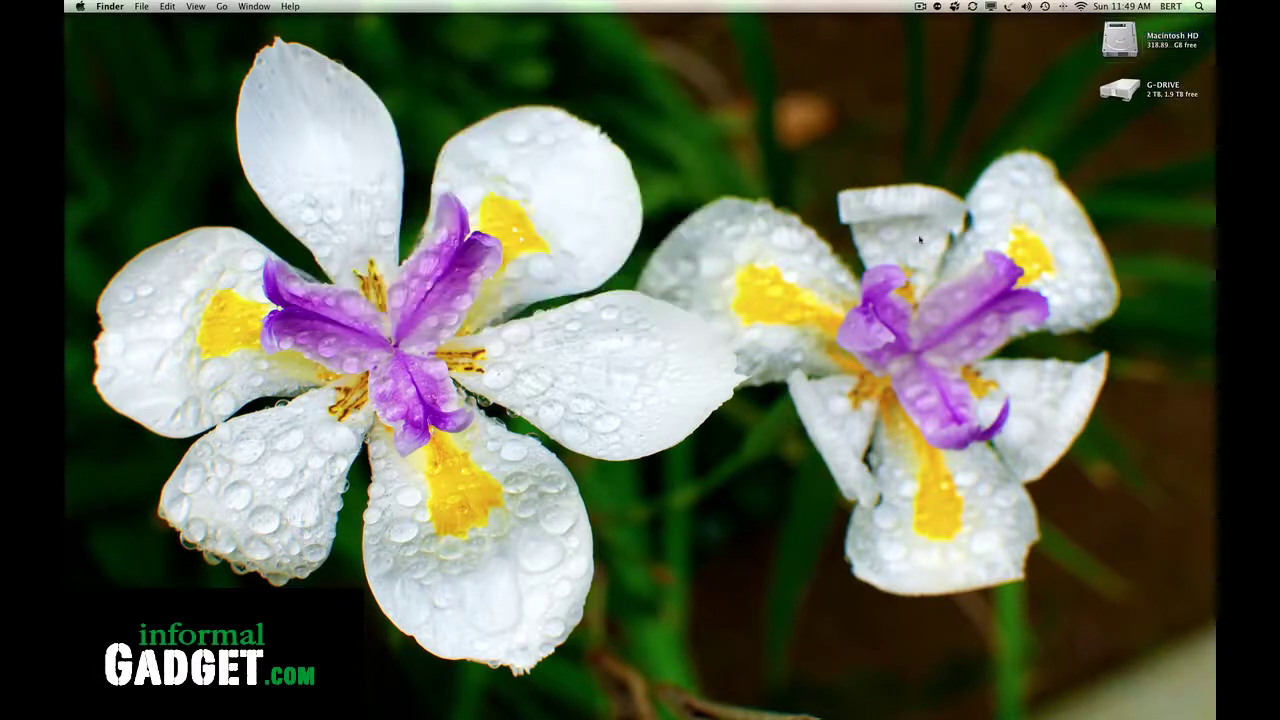
Launch Aperture, start relocating the Projects masters to G-DRIVE, then cancel
mouse_move(1195, 382)
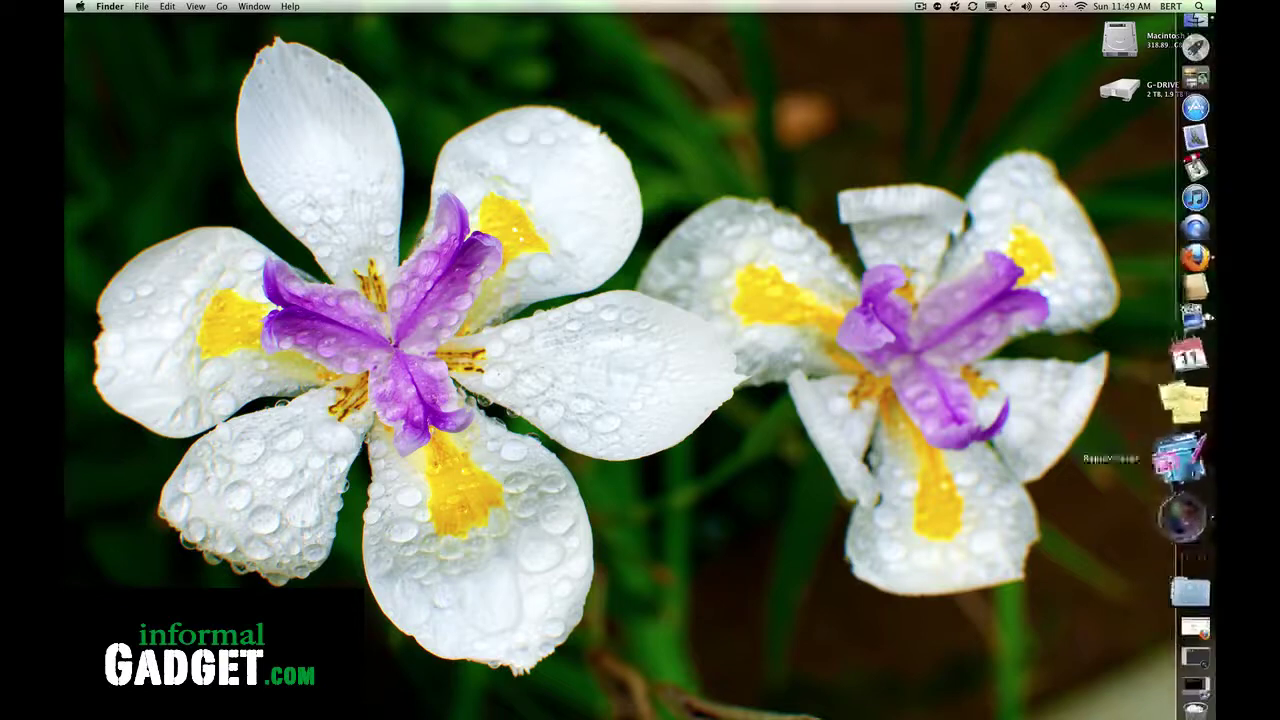
click(1181, 500)
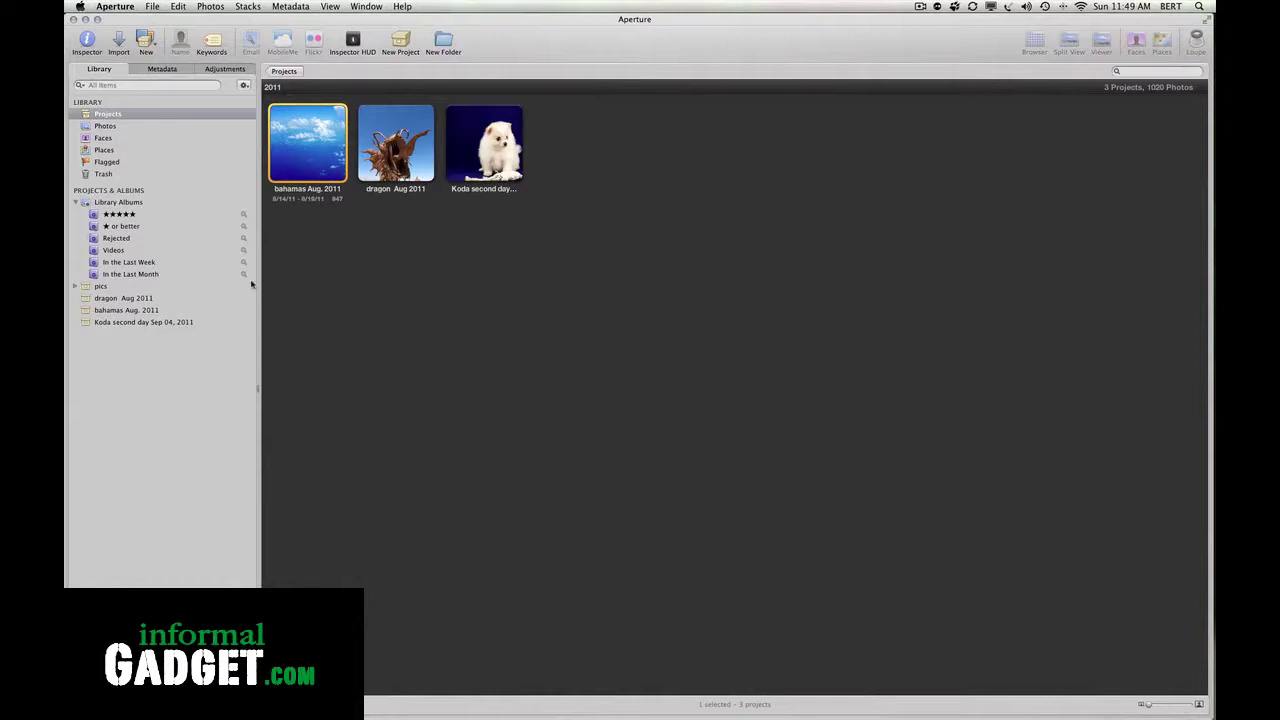
right_click(110, 118)
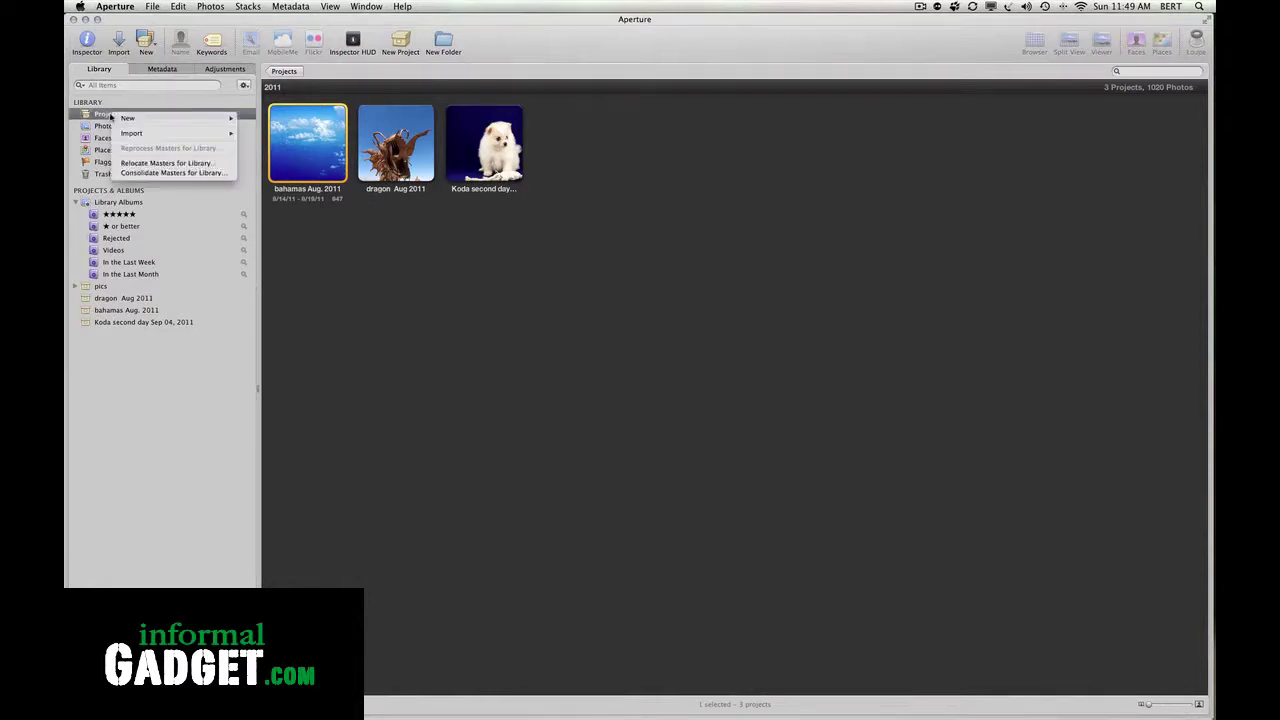
click(178, 164)
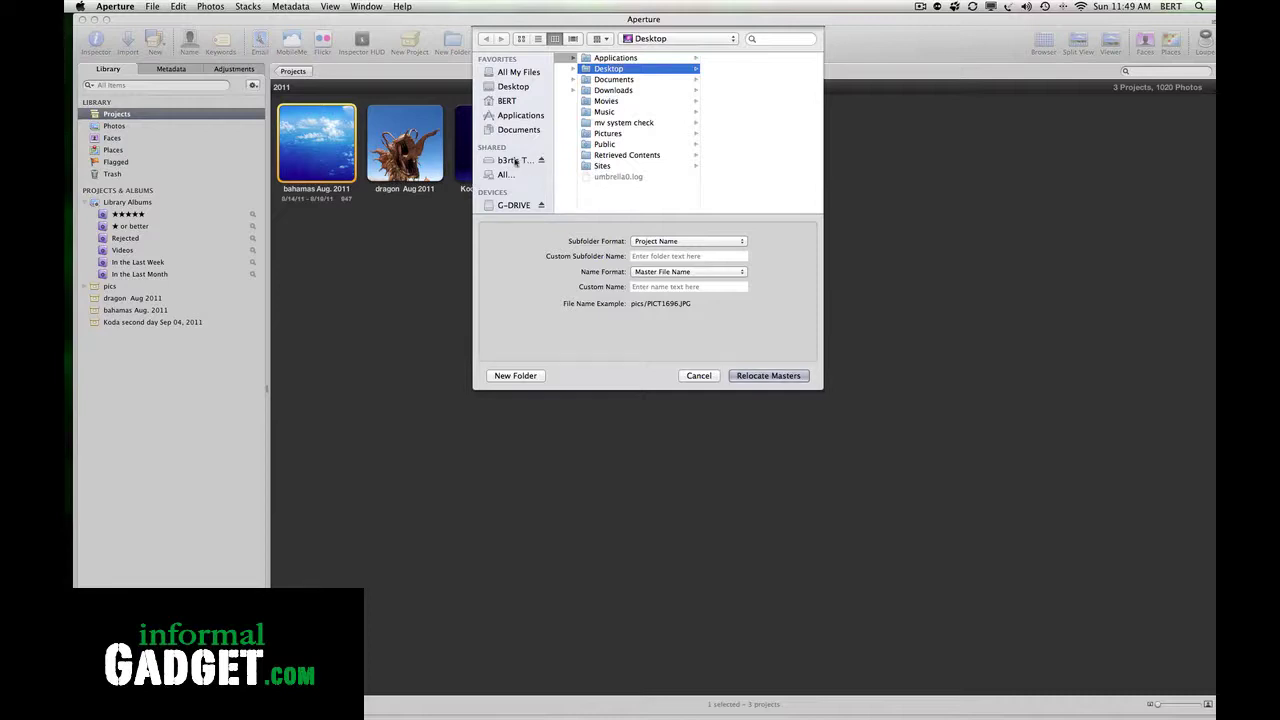
click(510, 161)
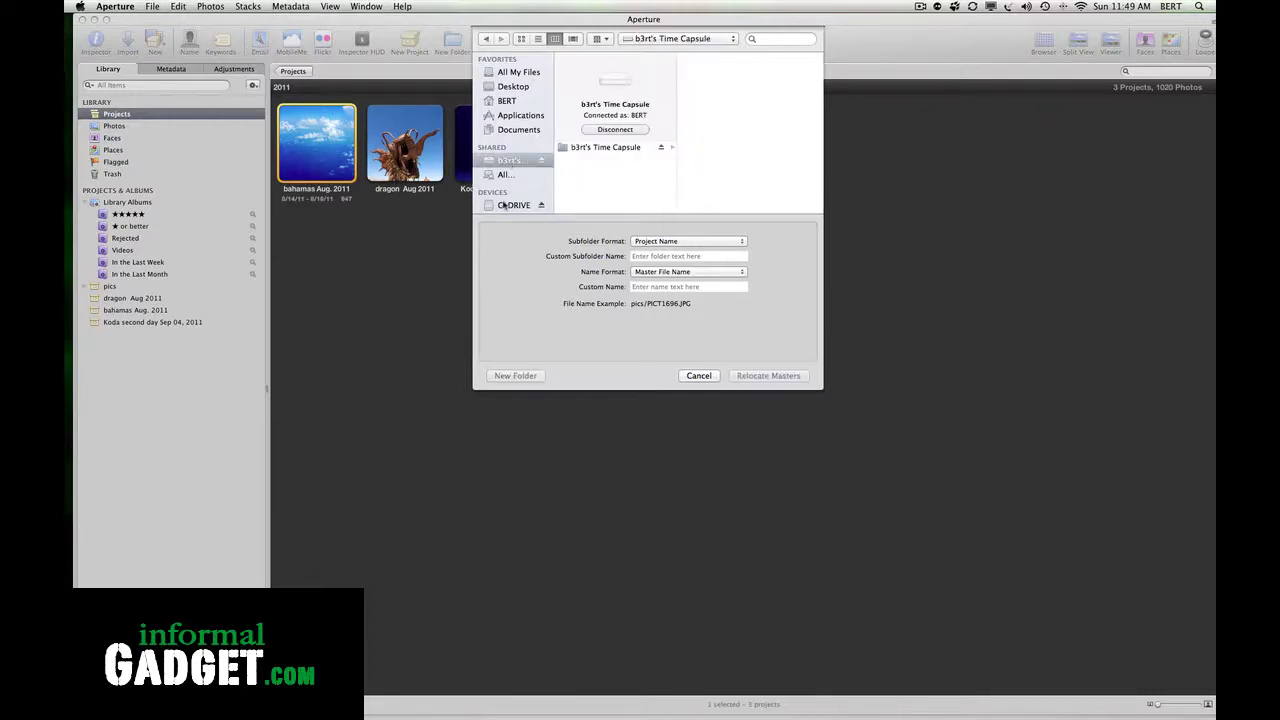
click(514, 205)
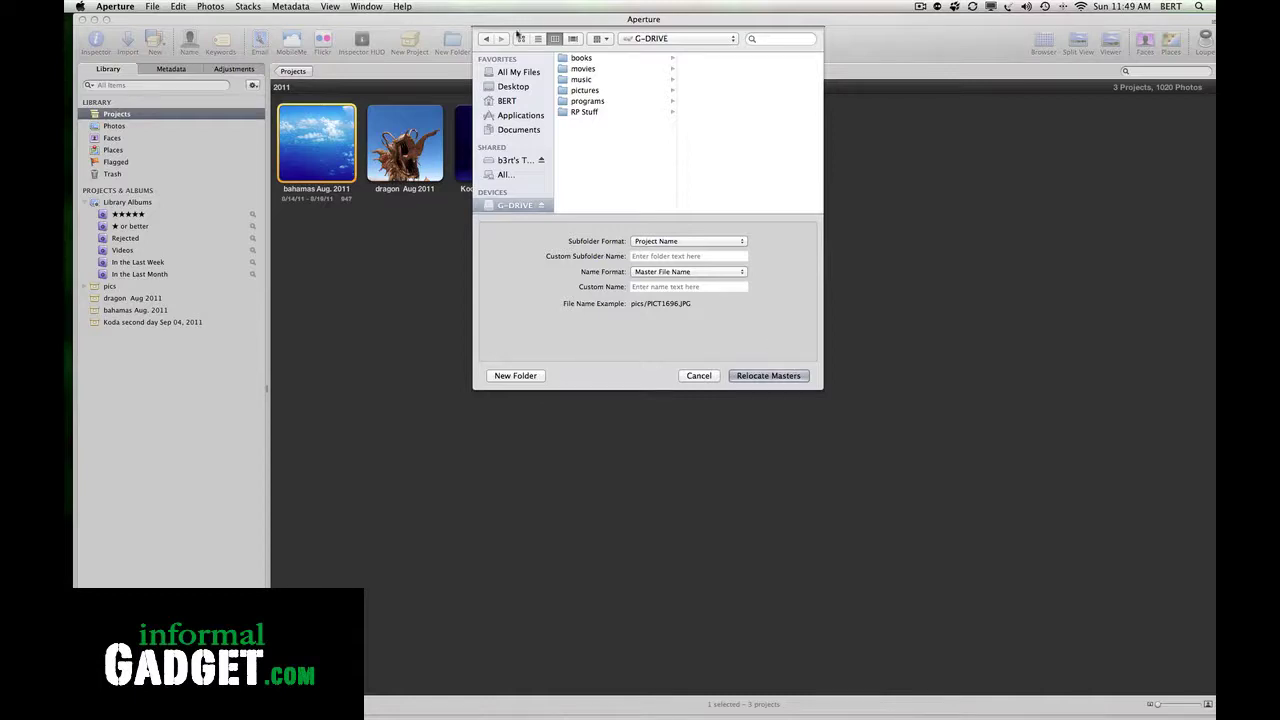
click(697, 376)
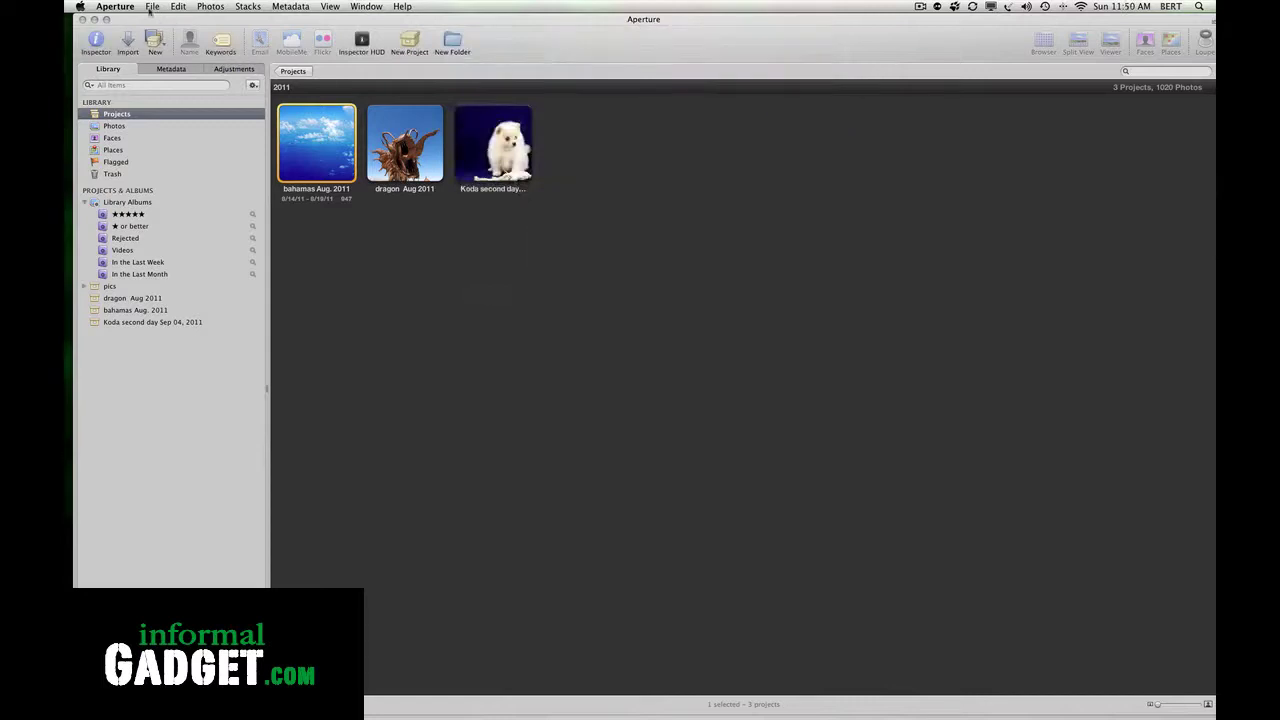
Open Aperture's preferences and cancel changing the Library Location
click(115, 6)
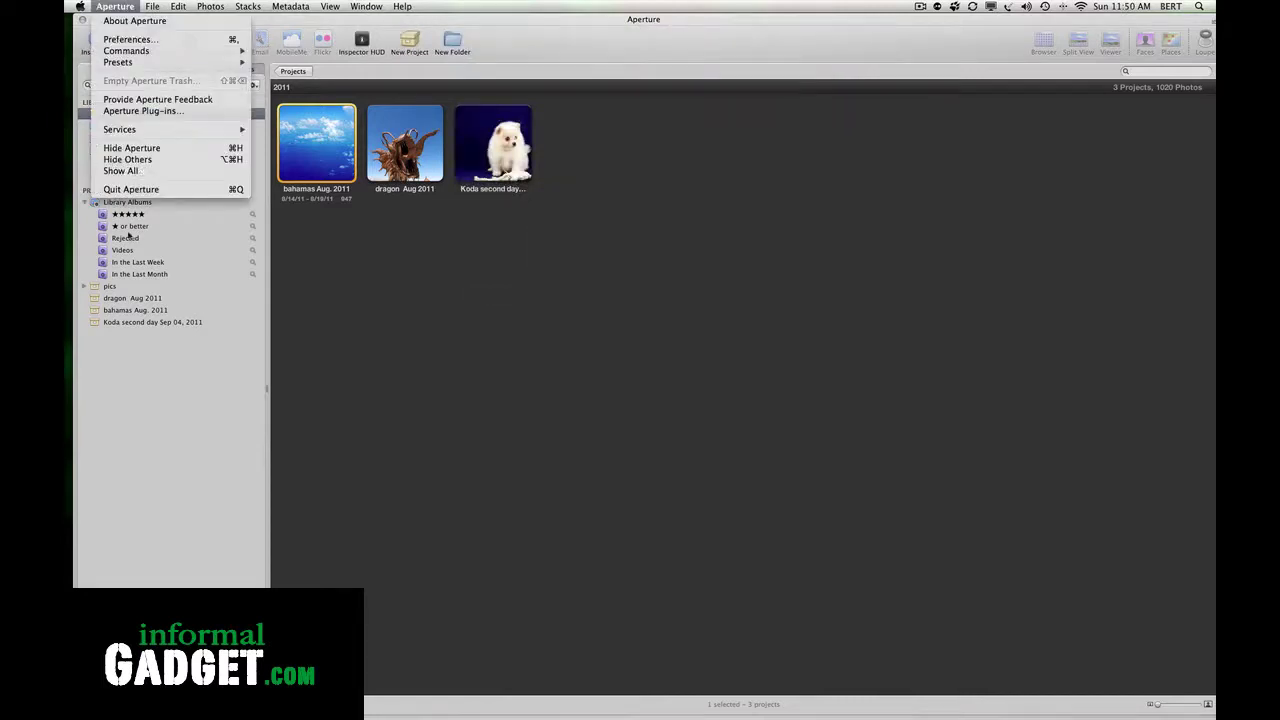
click(140, 42)
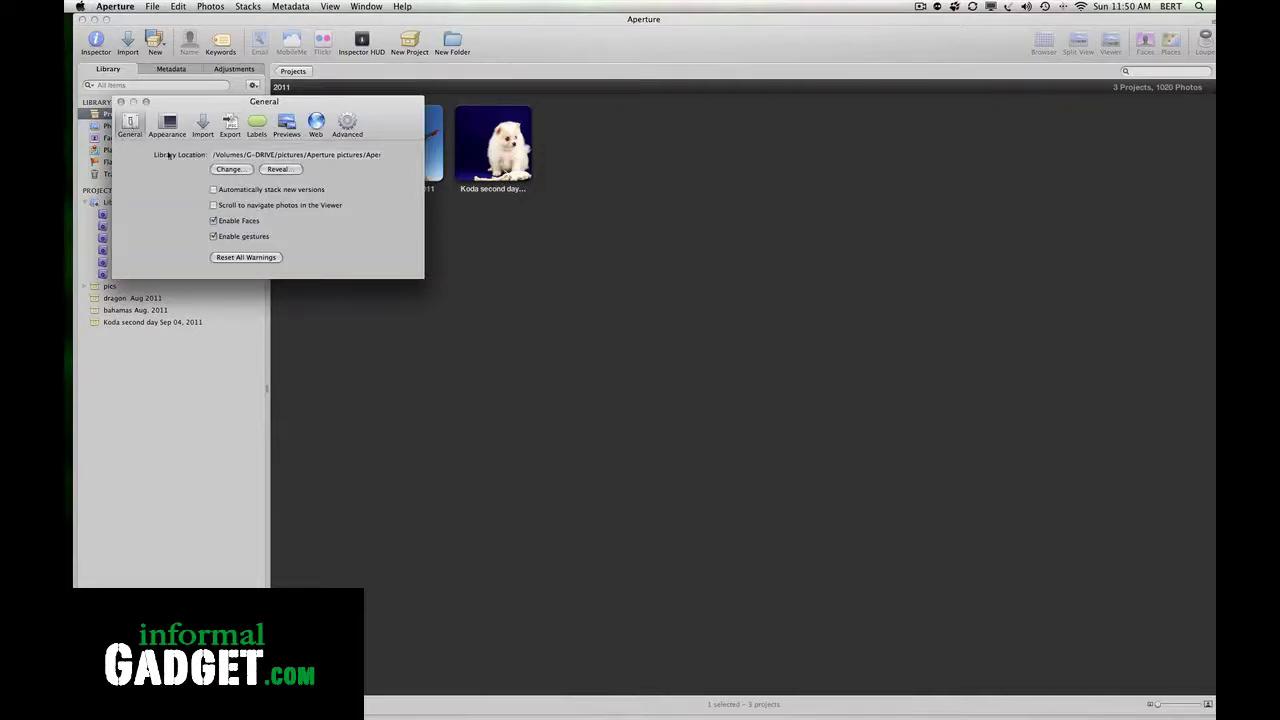
click(231, 170)
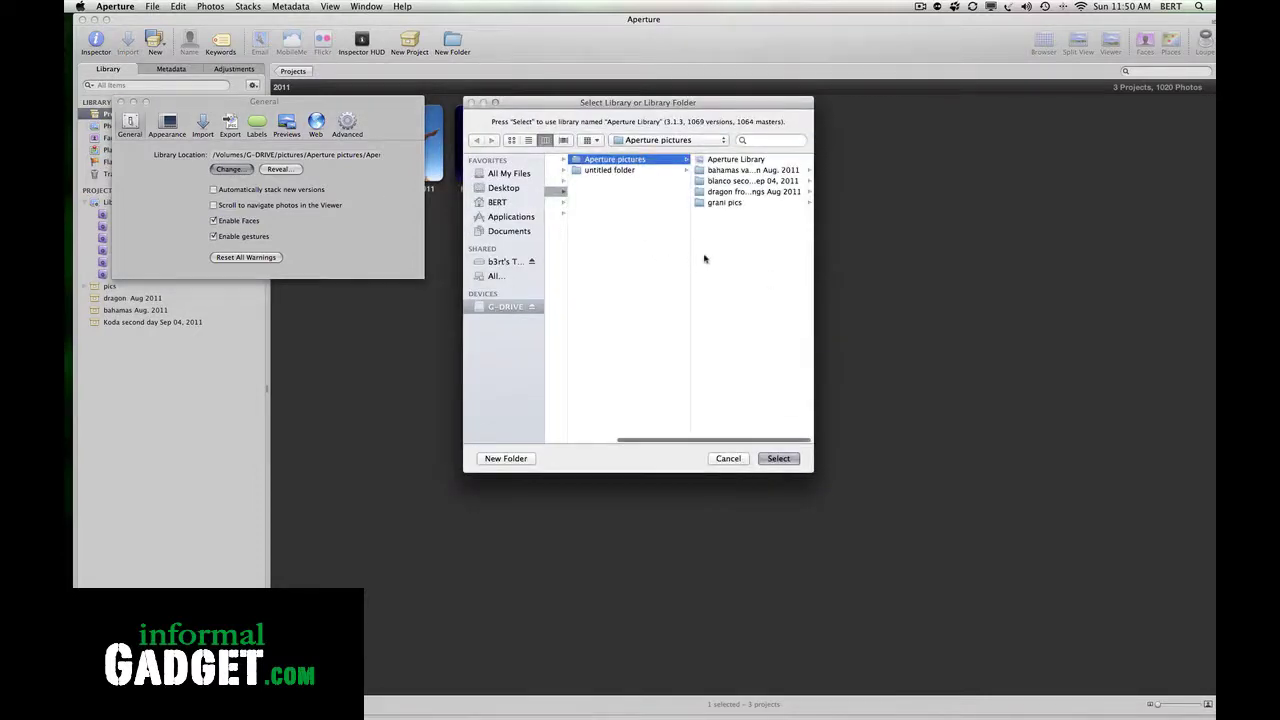
click(728, 458)
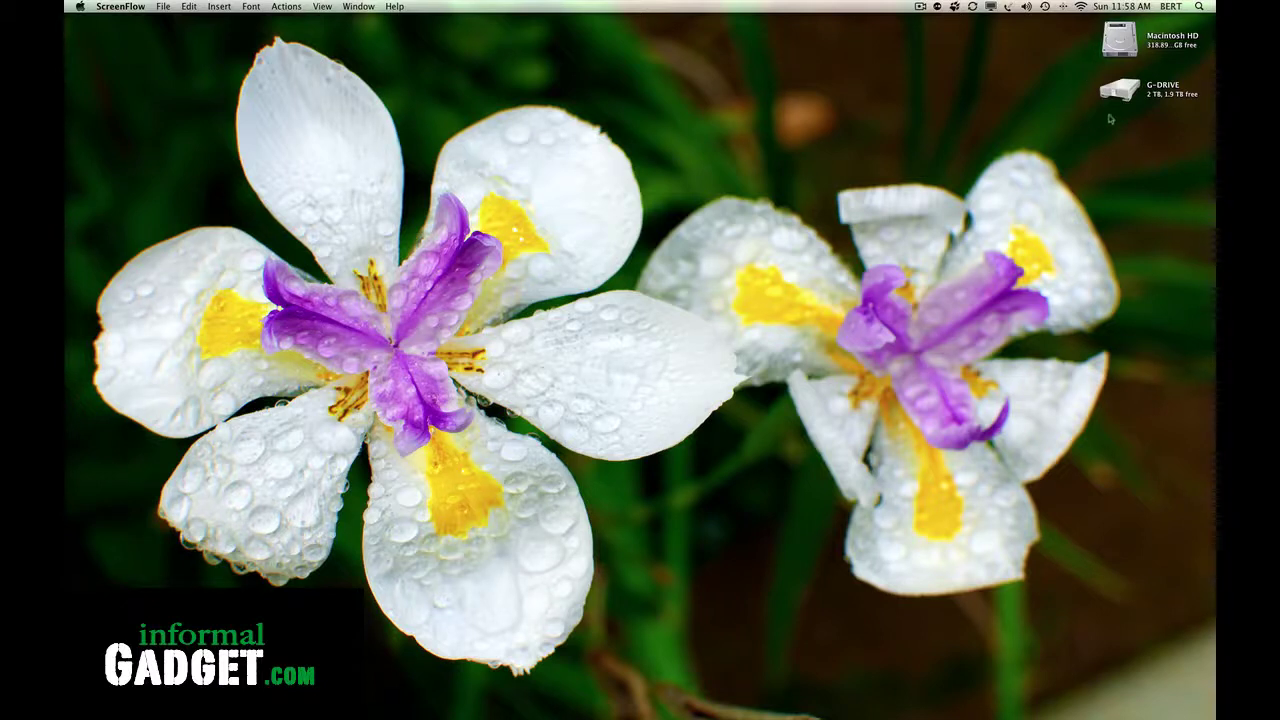
Reveal the Dock and bring up the Trash's context menu
mouse_move(1214, 624)
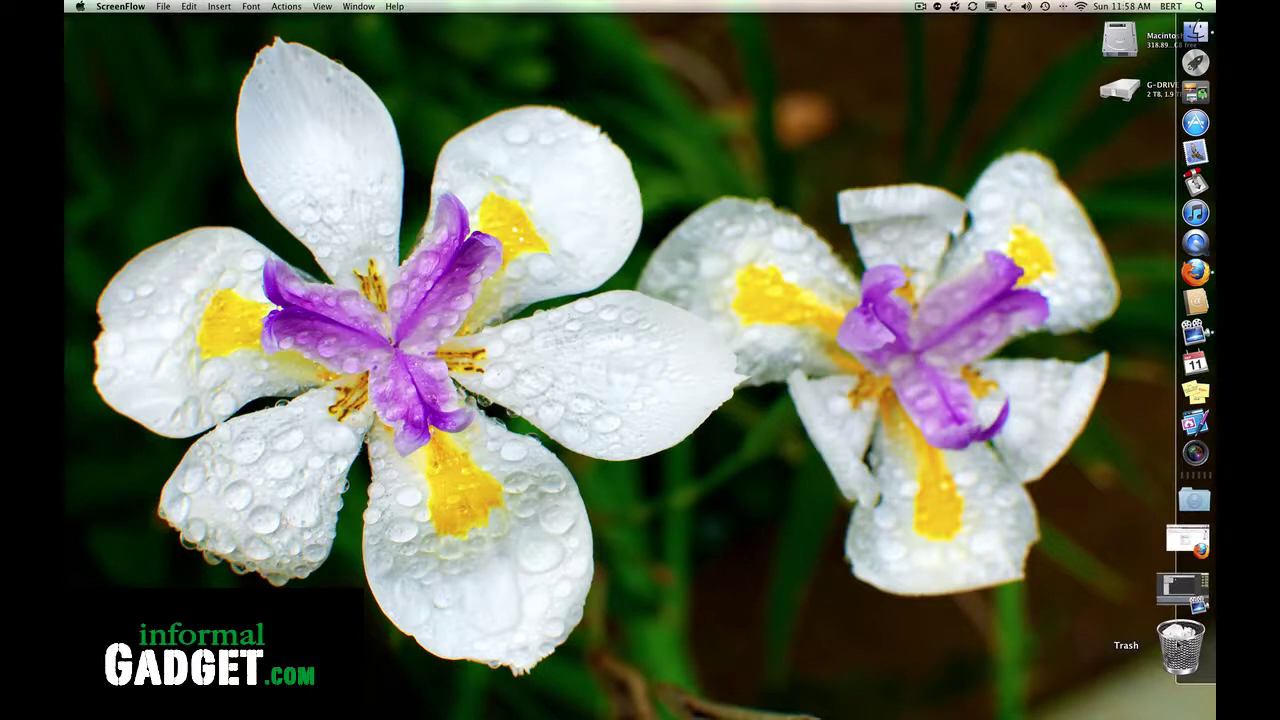
right_click(1180, 638)
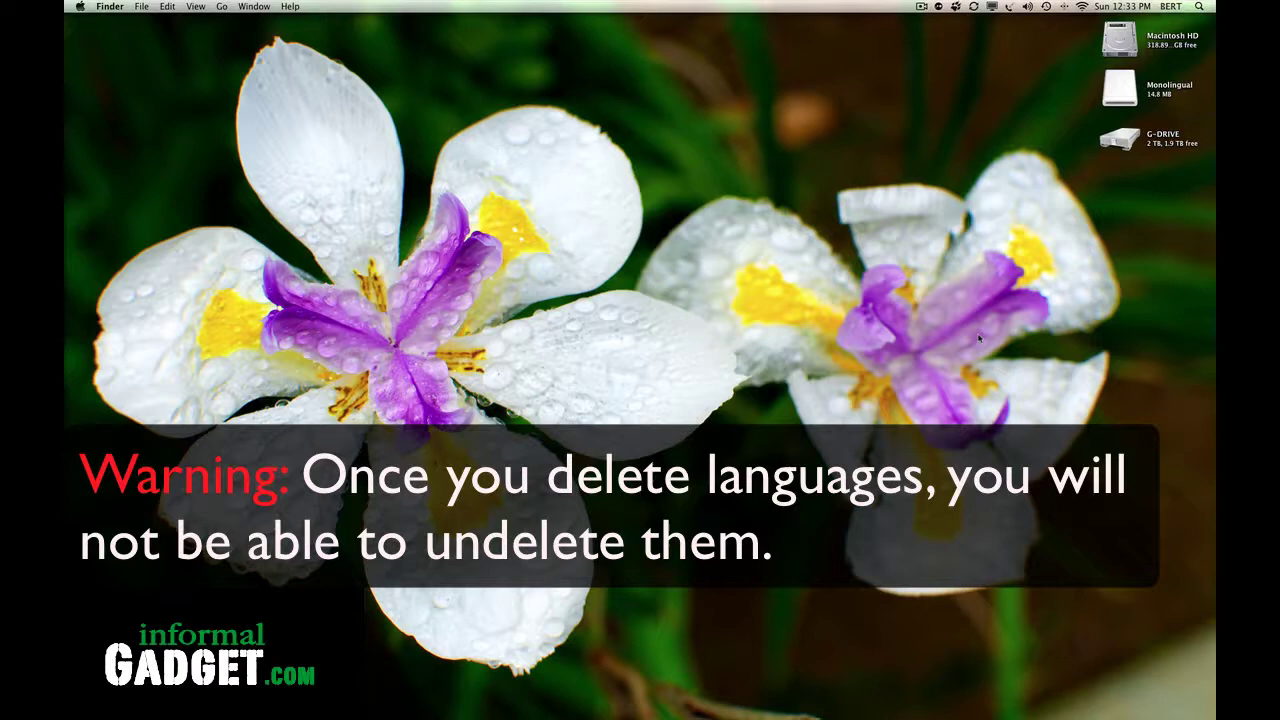
Open the mounted Monolingual disk and launch the Monolingual app, allowing it to run
double_click(1121, 90)
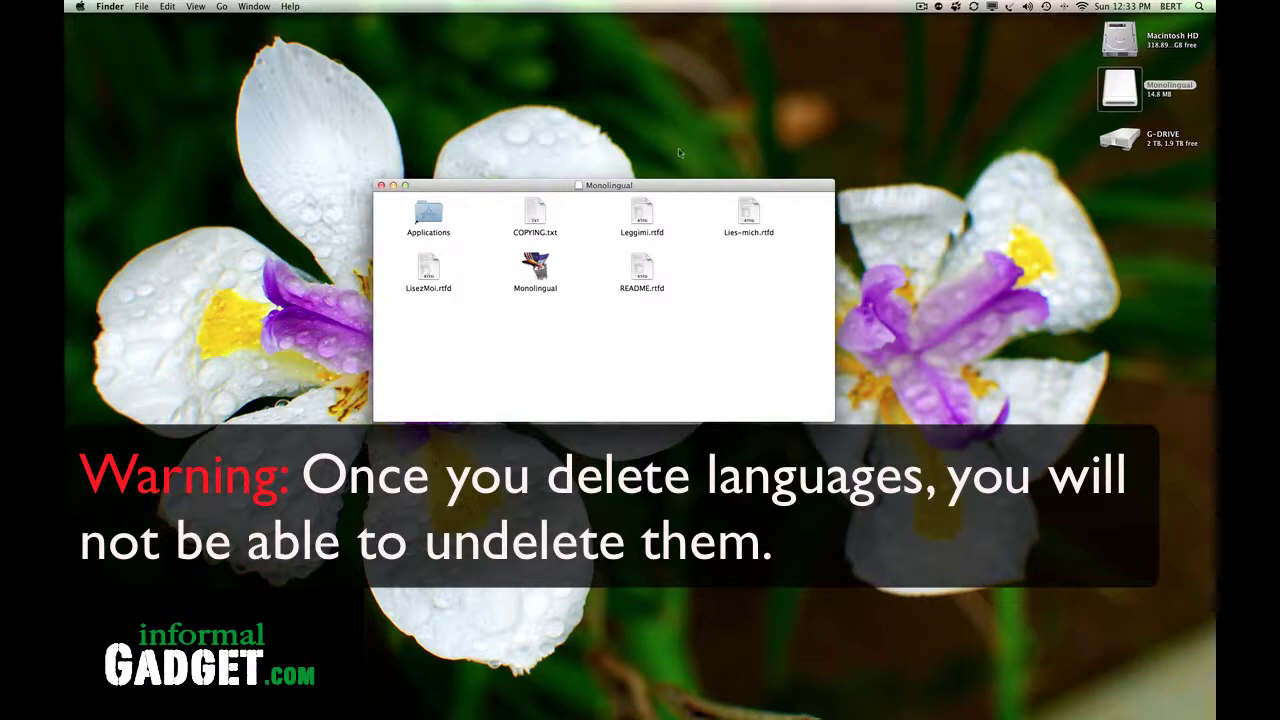
double_click(541, 270)
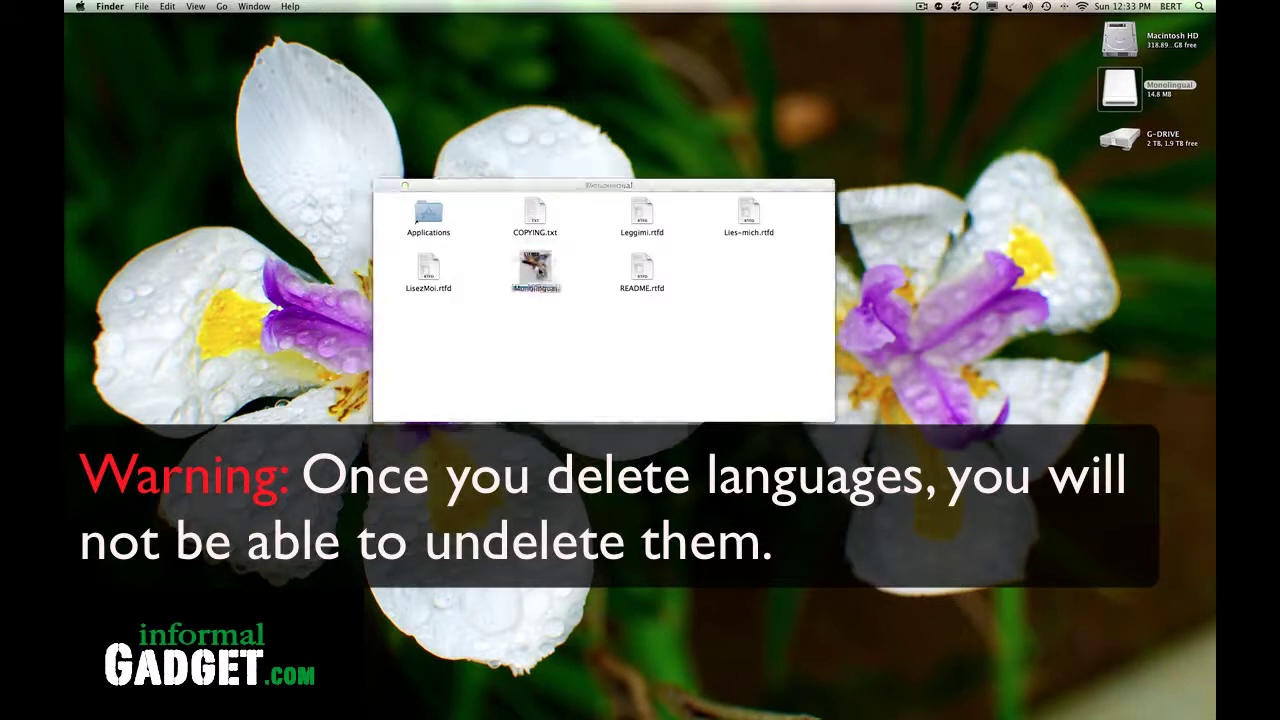
click(759, 261)
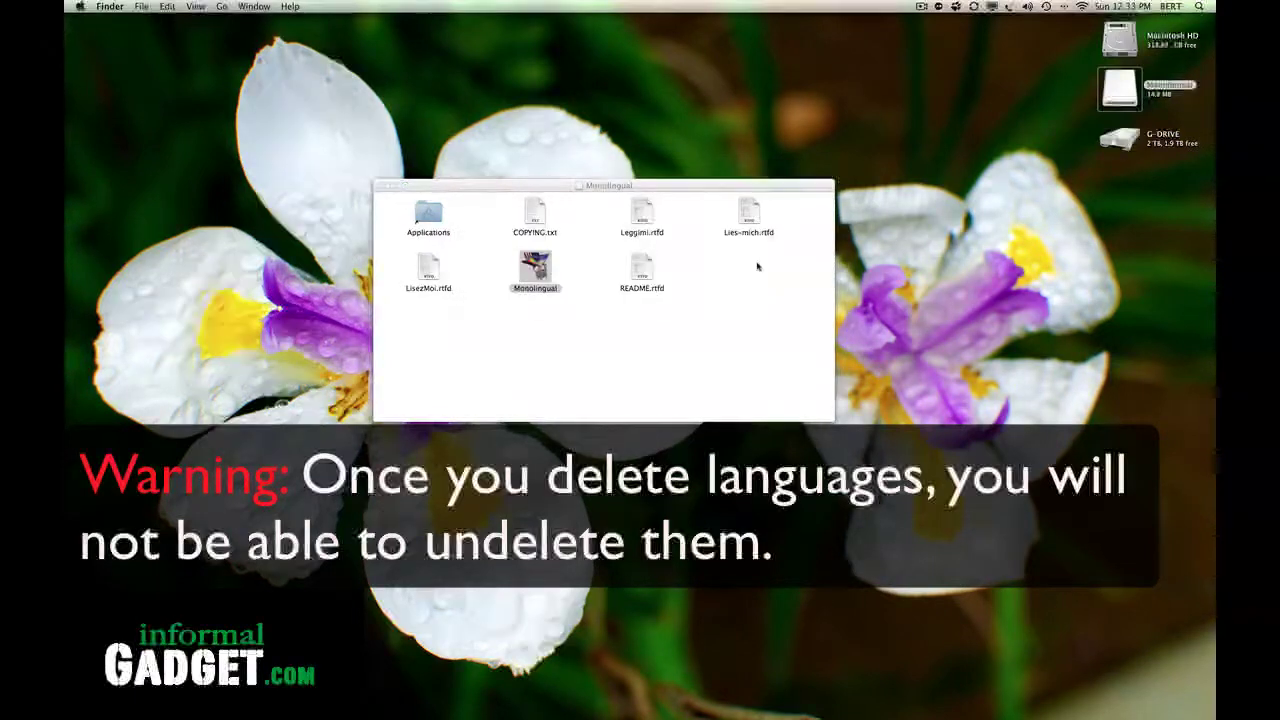
Go through Monolingual's language list, keeping English, Danish, Dutch and German unticked
scroll(567, 183, down, 15)
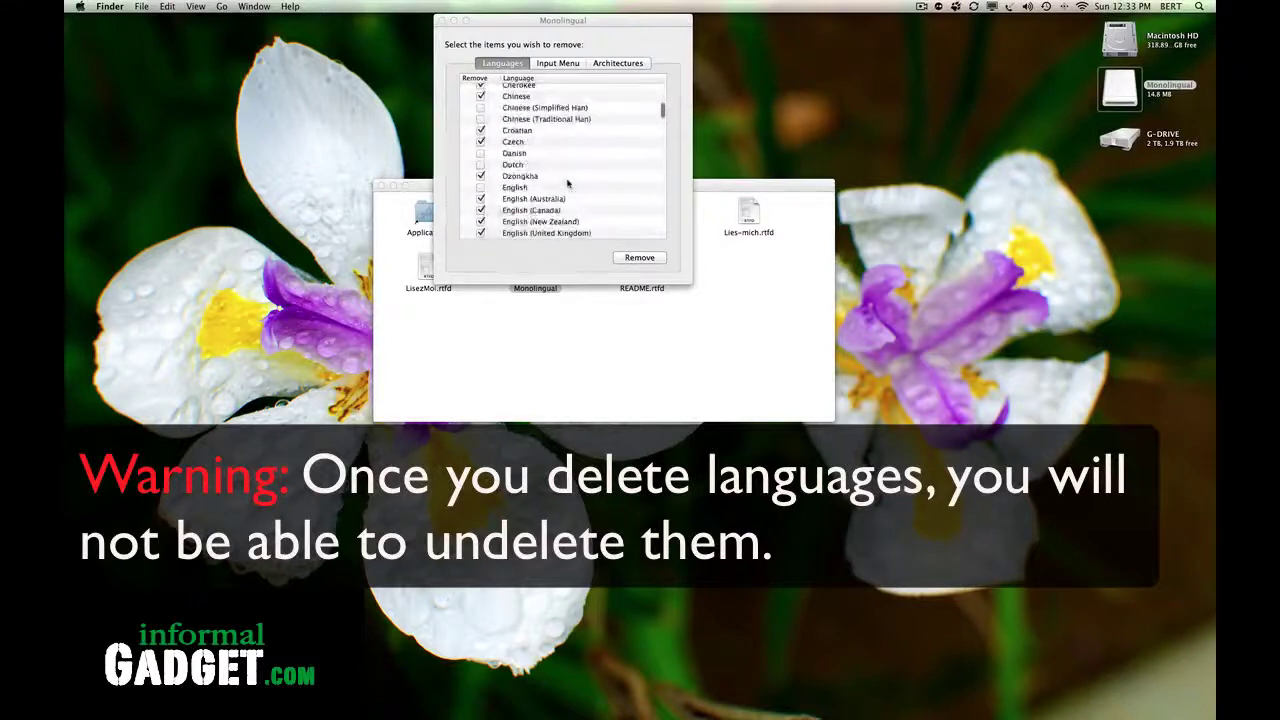
scroll(567, 183, down, 20)
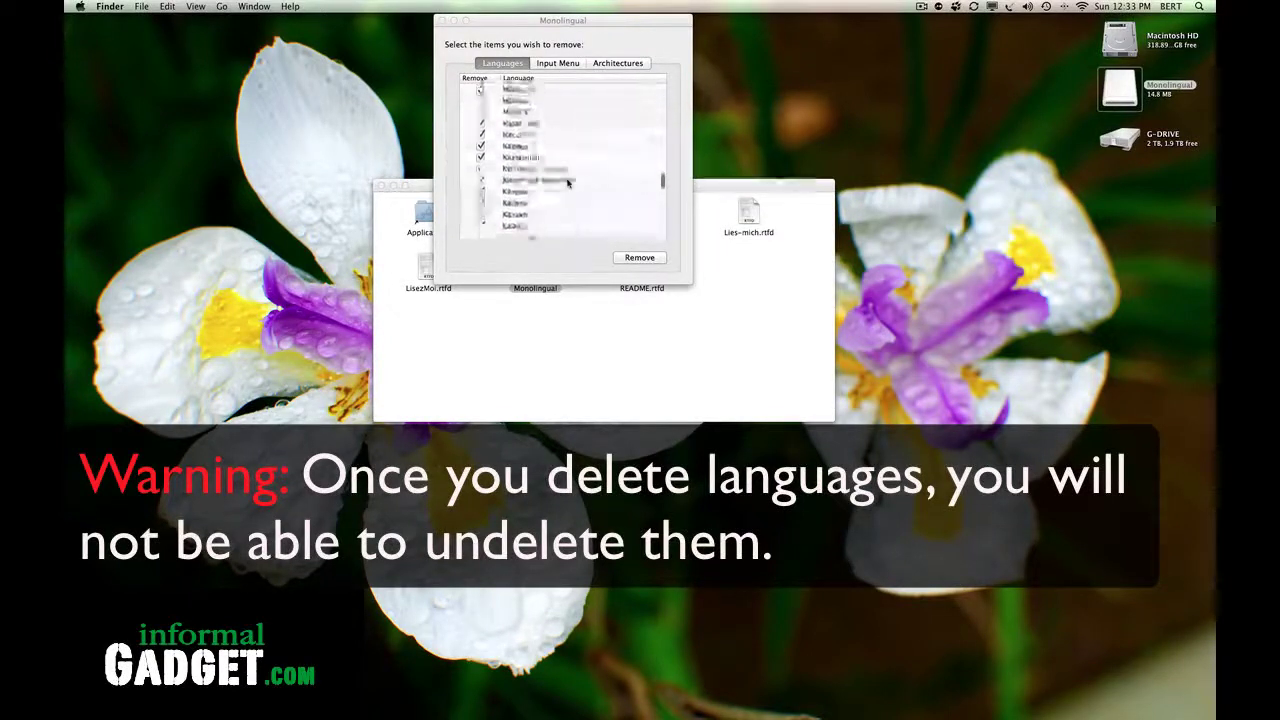
scroll(567, 183, up, 20)
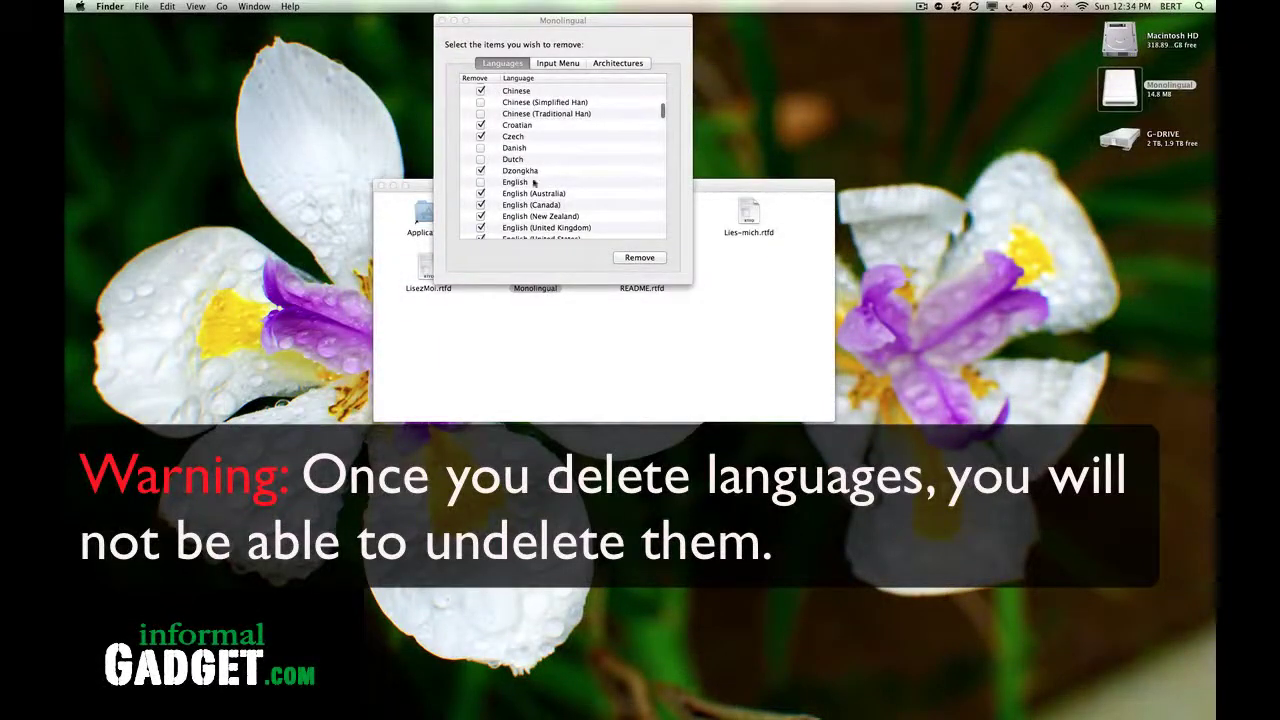
scroll(556, 197, down, 10)
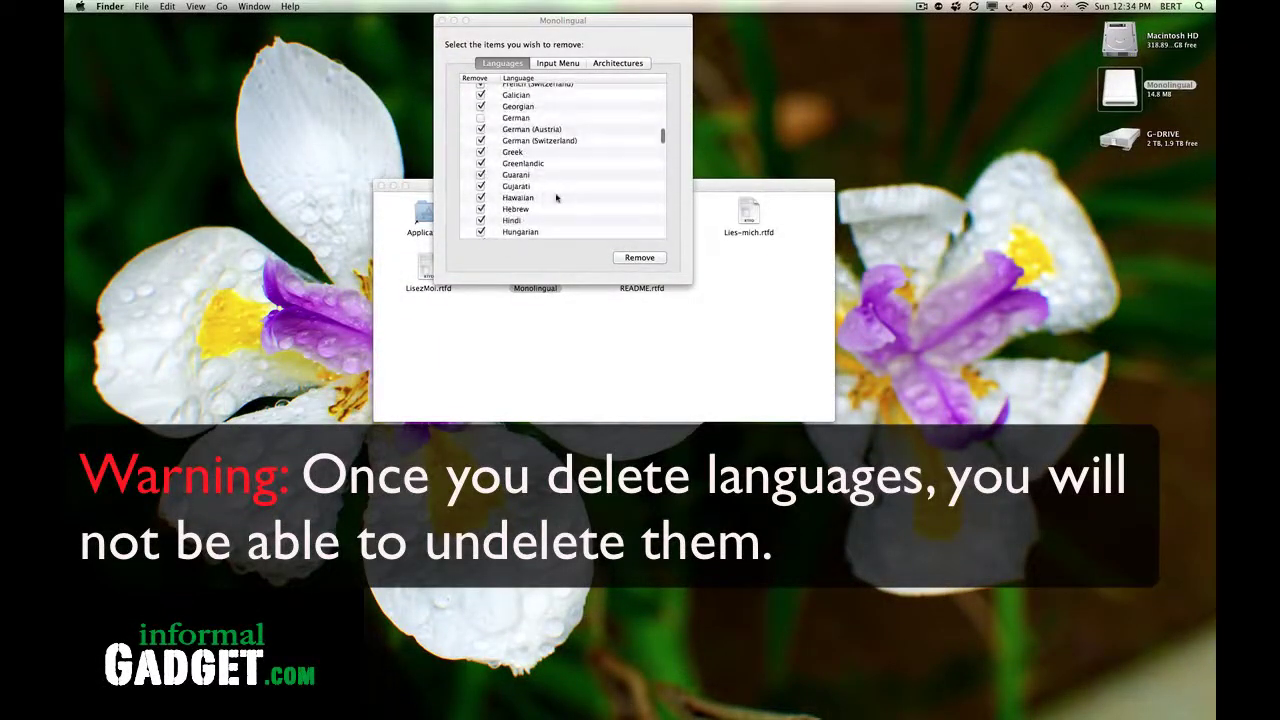
scroll(556, 197, down, 20)
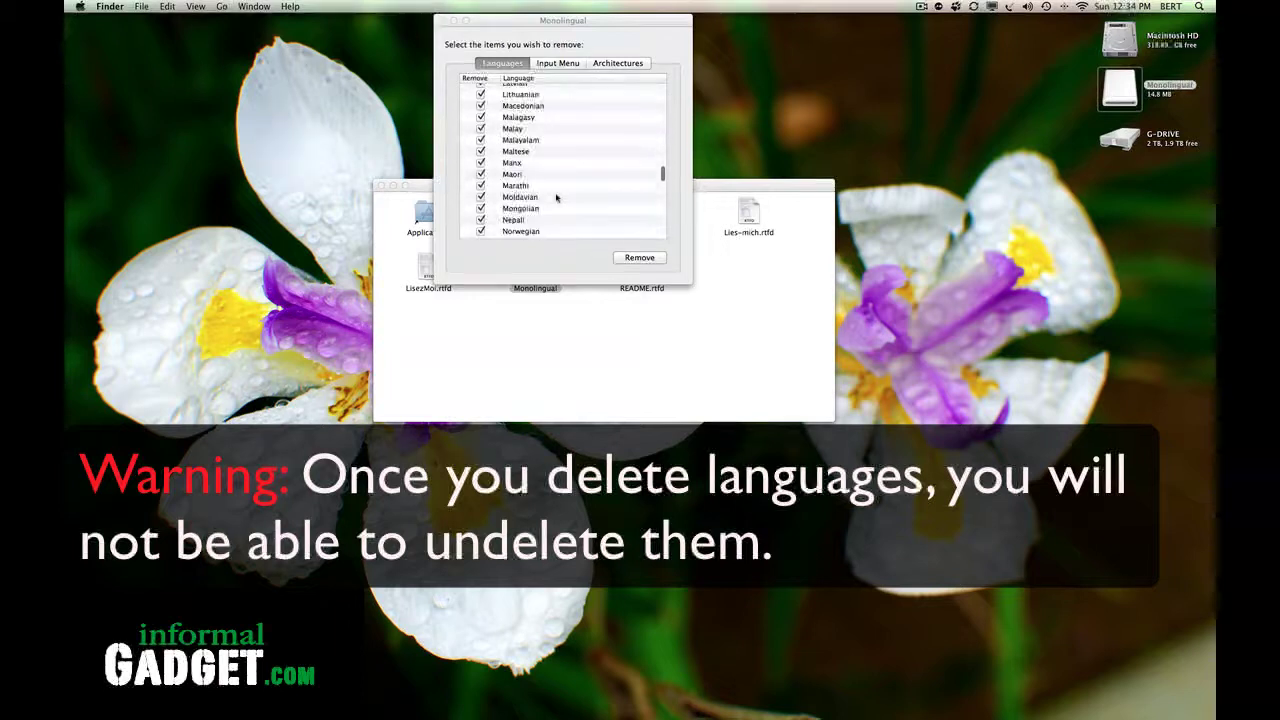
scroll(556, 197, up, 20)
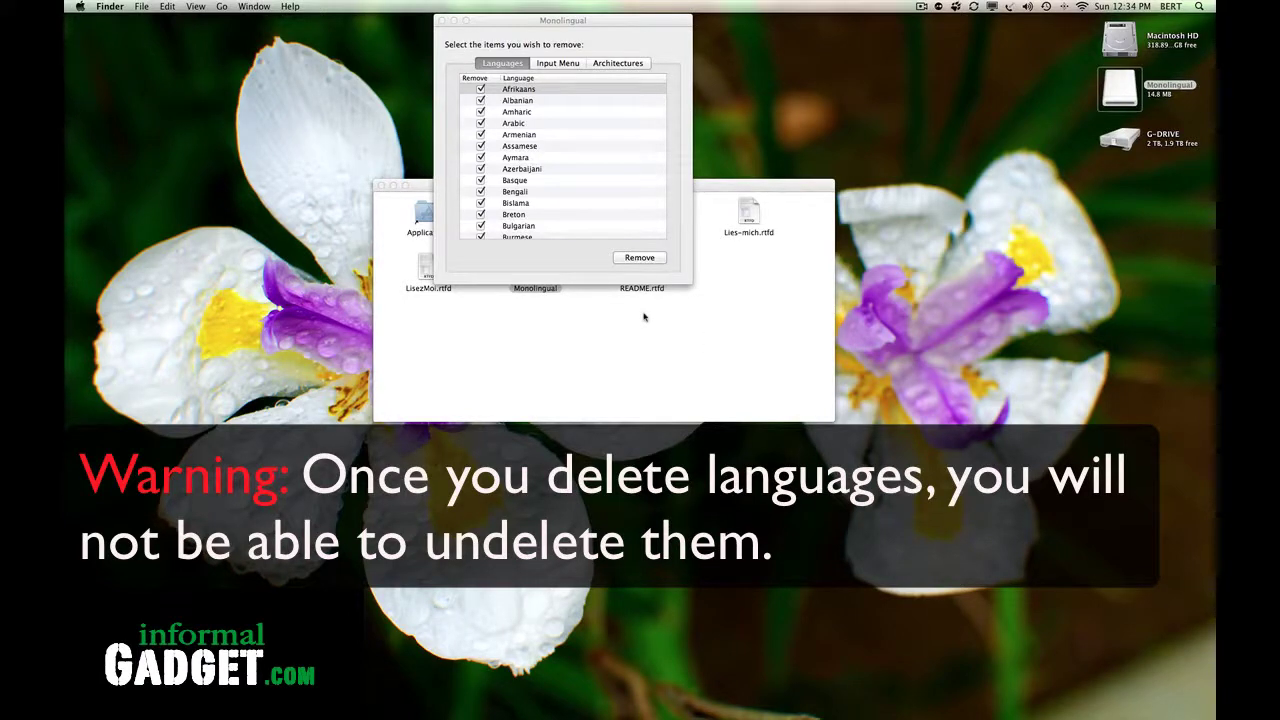
drag(554, 26, 631, 26)
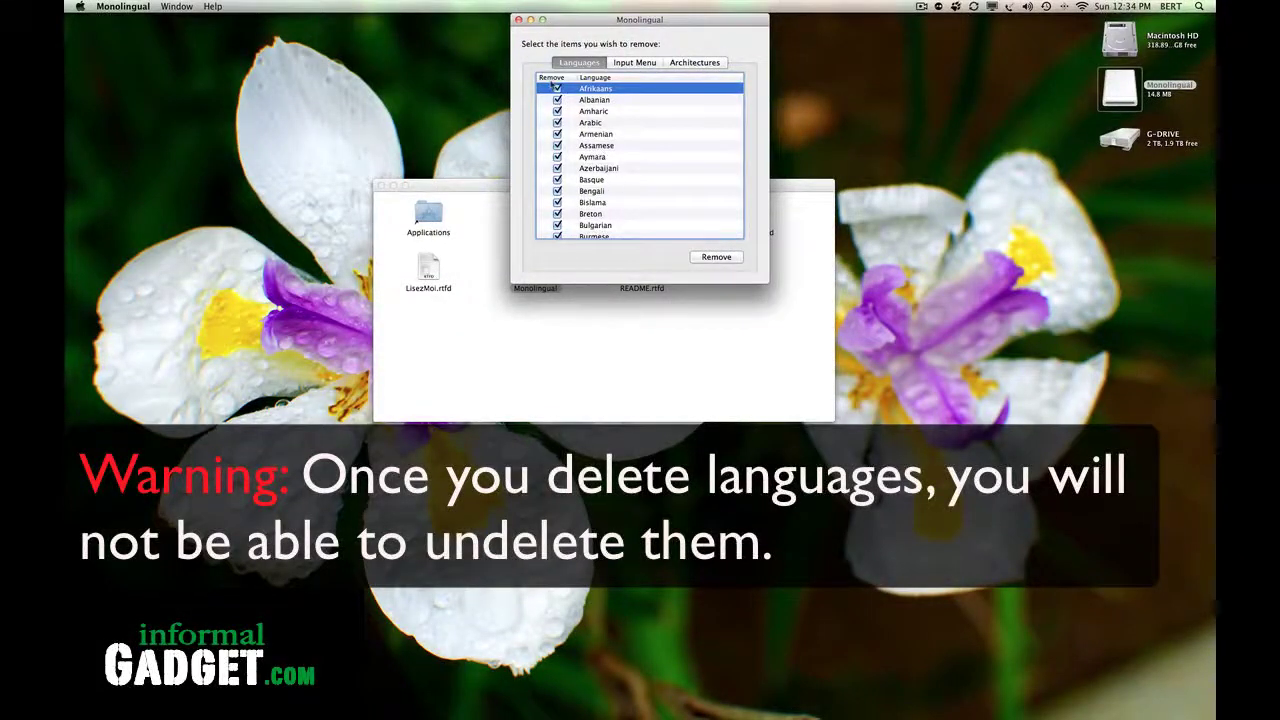
drag(576, 20, 559, 20)
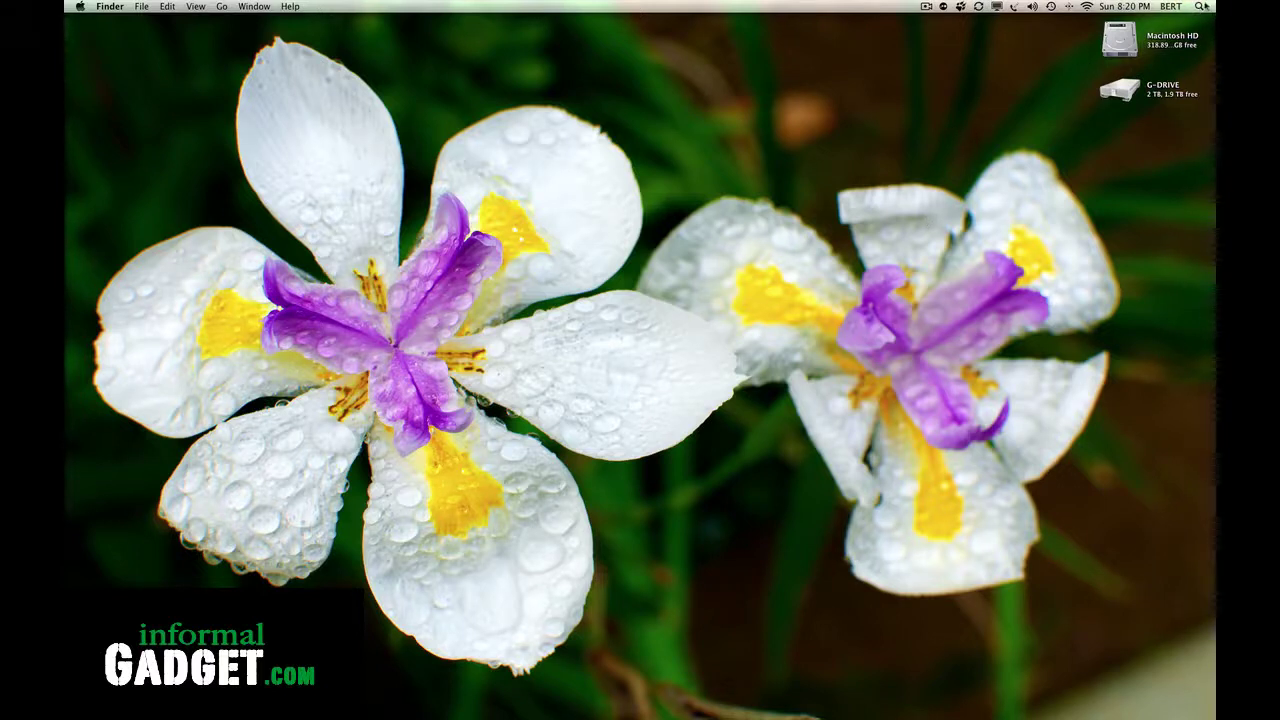
Search Spotlight for 'disk u' and launch Disk Utility from the Top Hit
key(super+space)
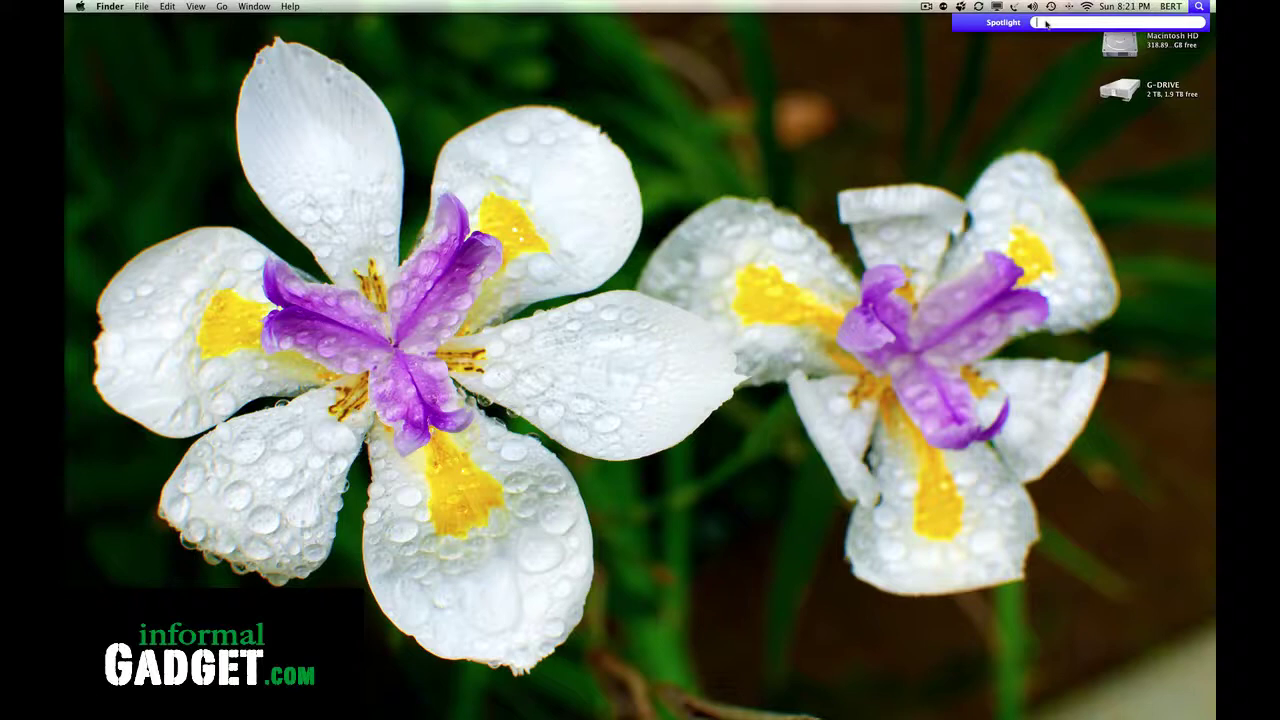
text(di)
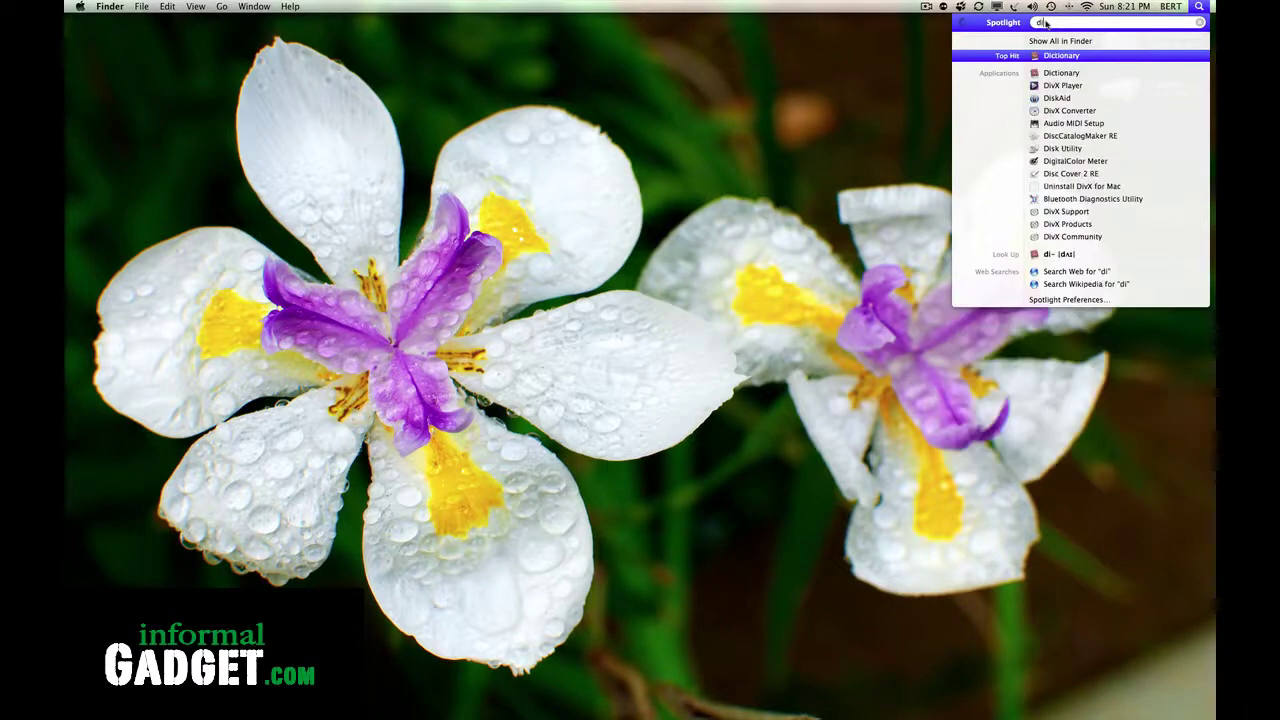
text(sk u)
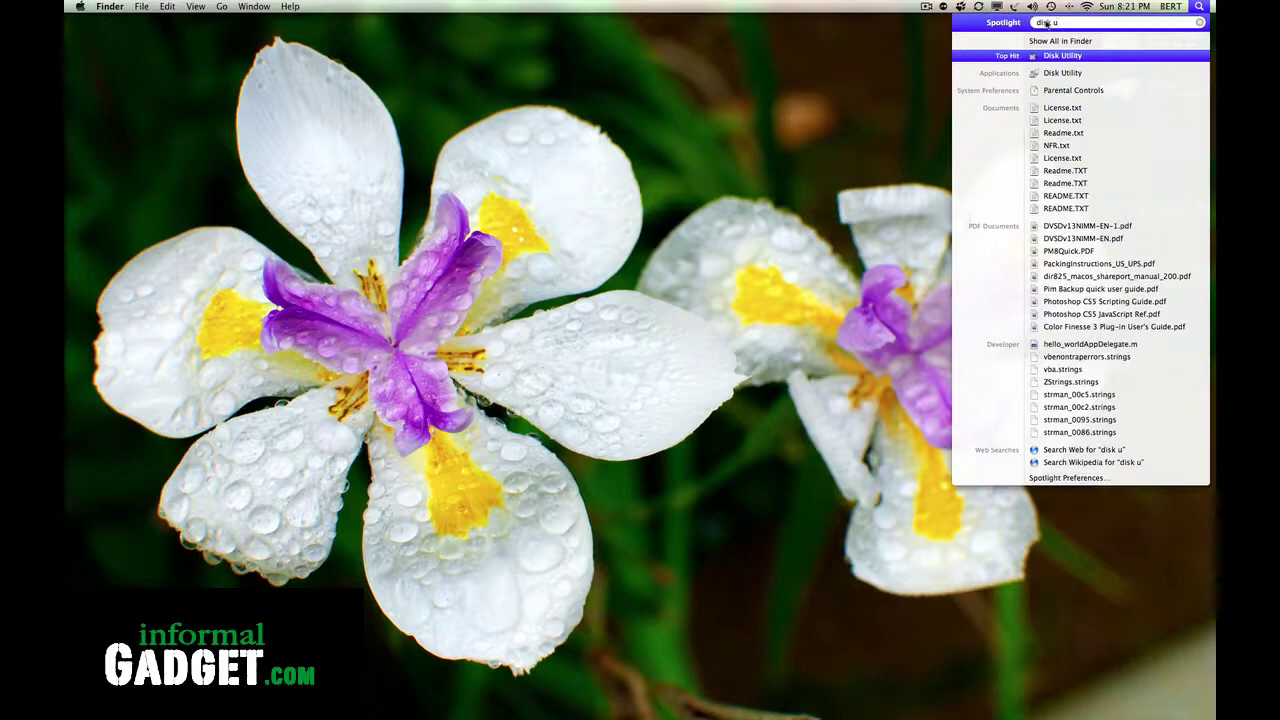
click(1062, 55)
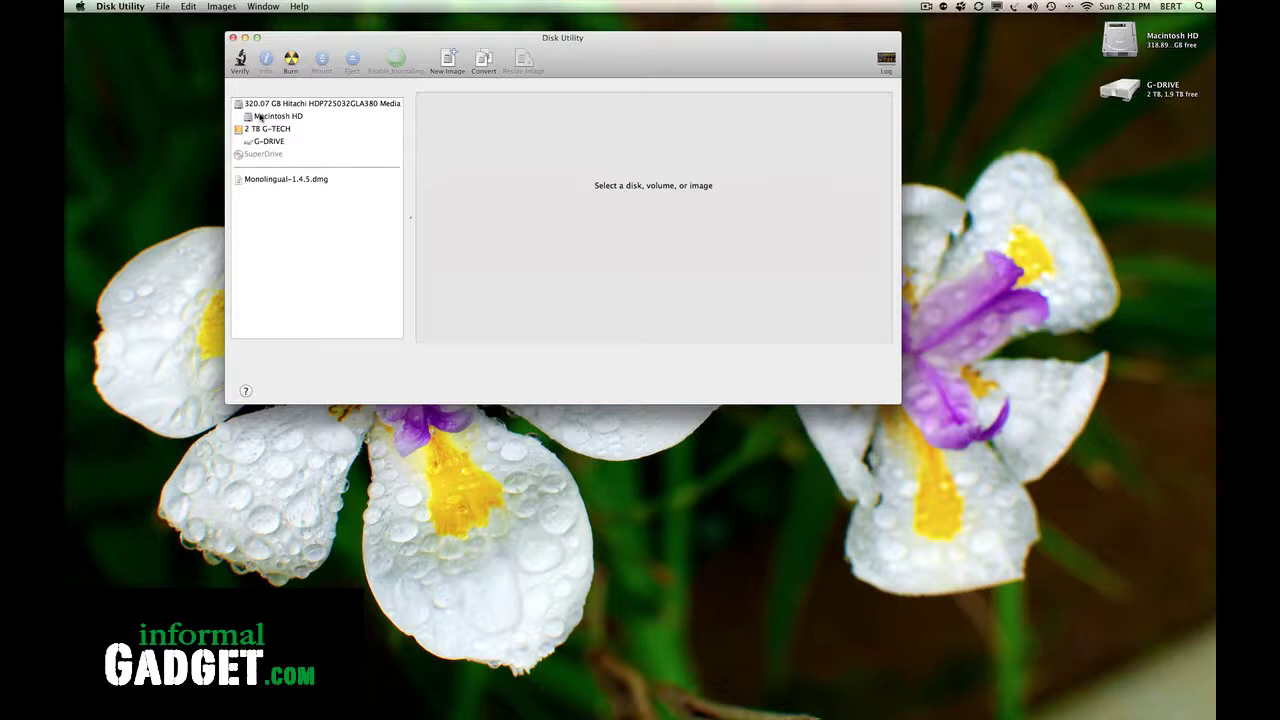
Run Repair Disk Permissions on the Macintosh HD volume from First Aid
click(264, 116)
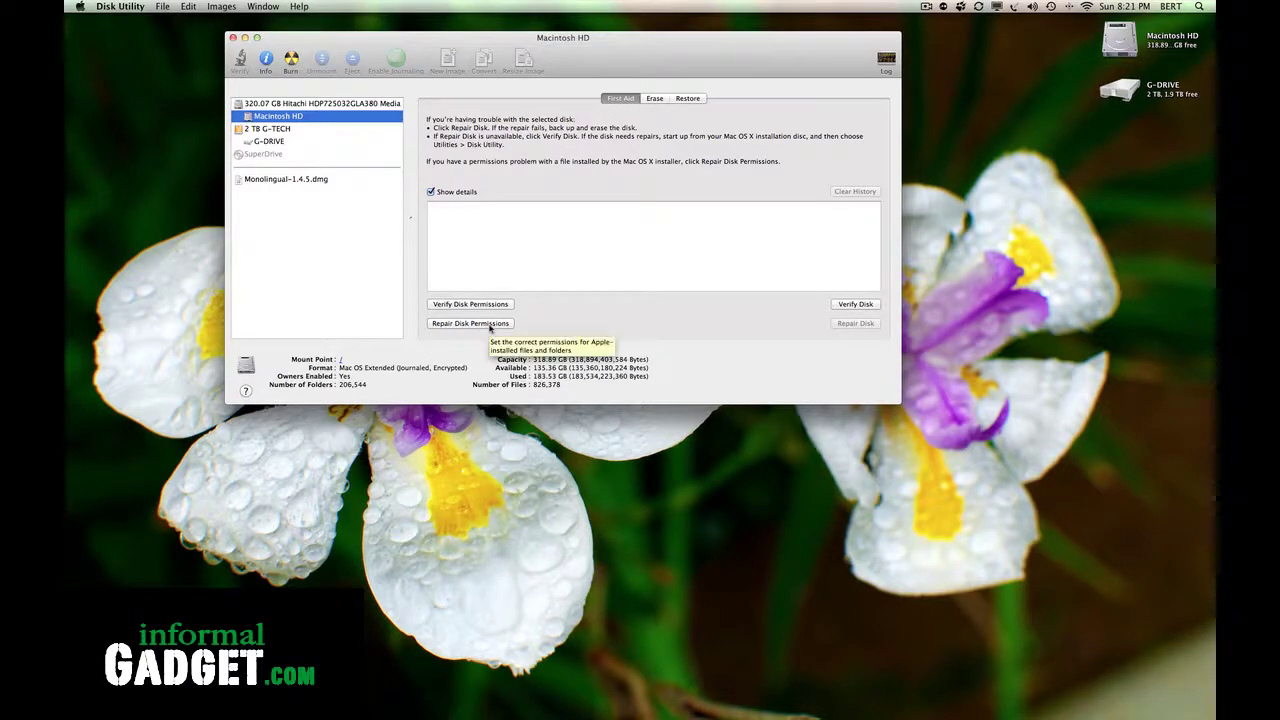
click(490, 324)
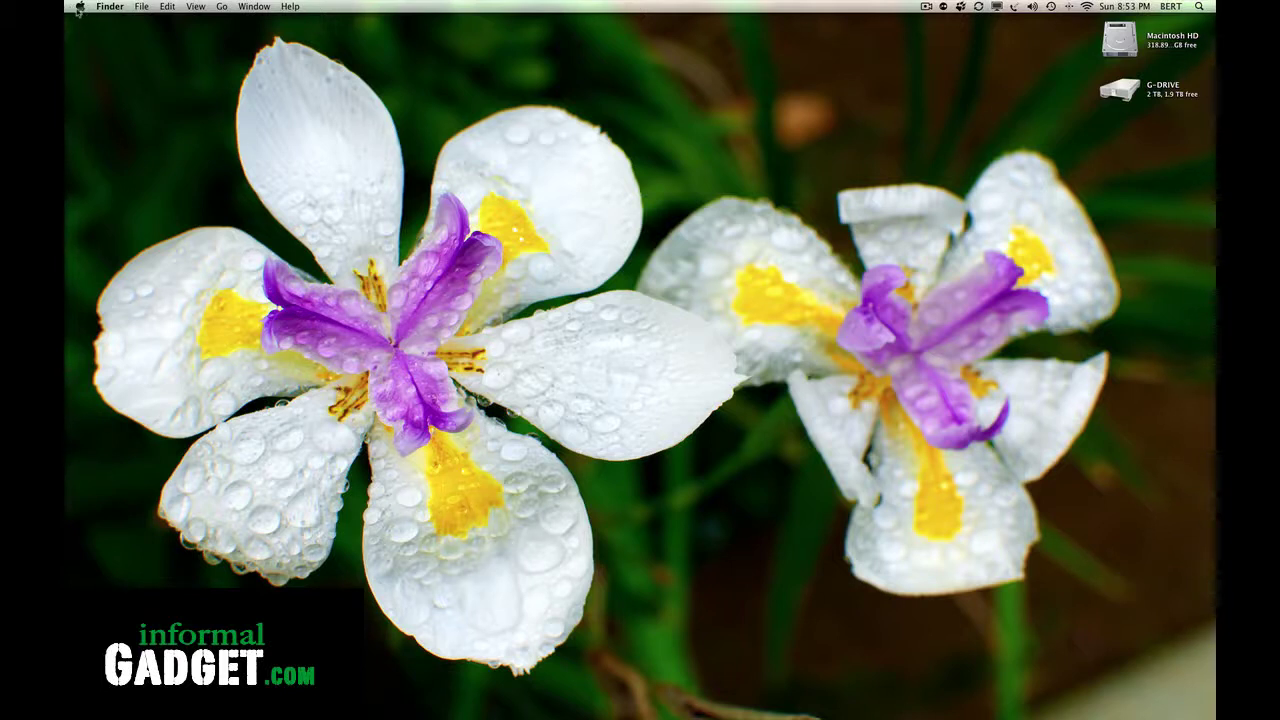
Open Security & Privacy in System Preferences to confirm FileVault is on for Macintosh HD
click(79, 8)
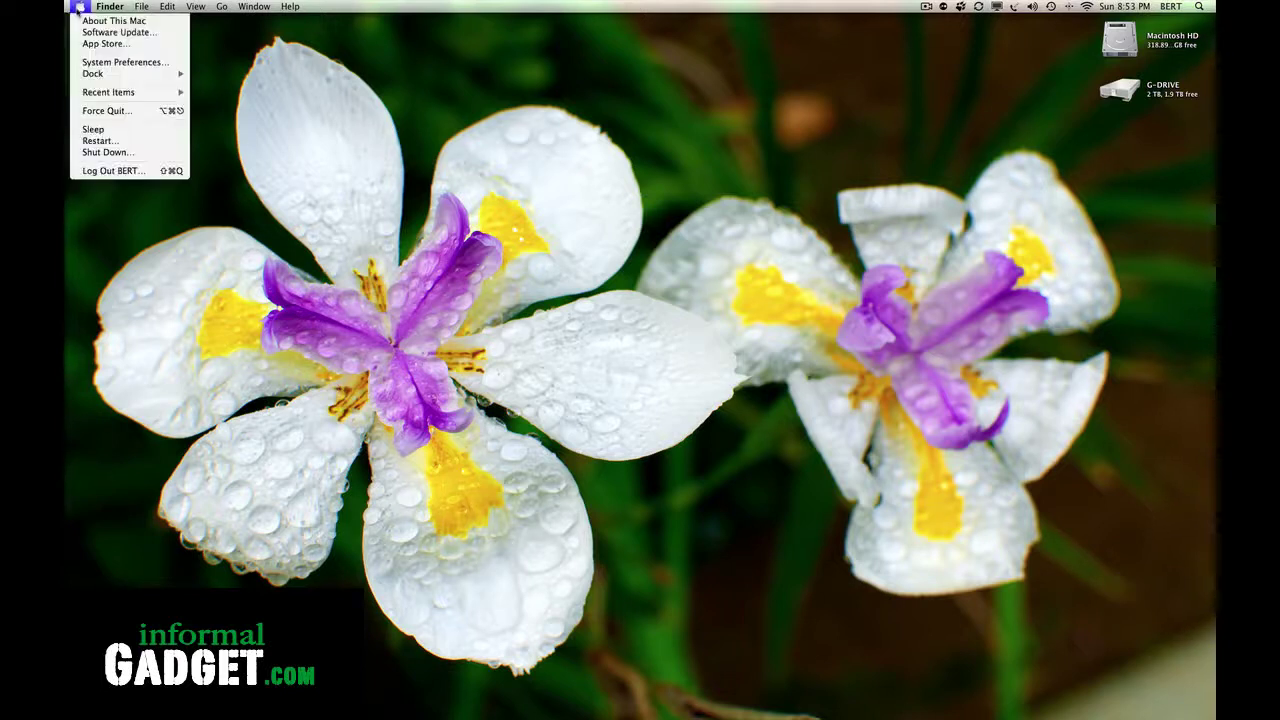
click(108, 63)
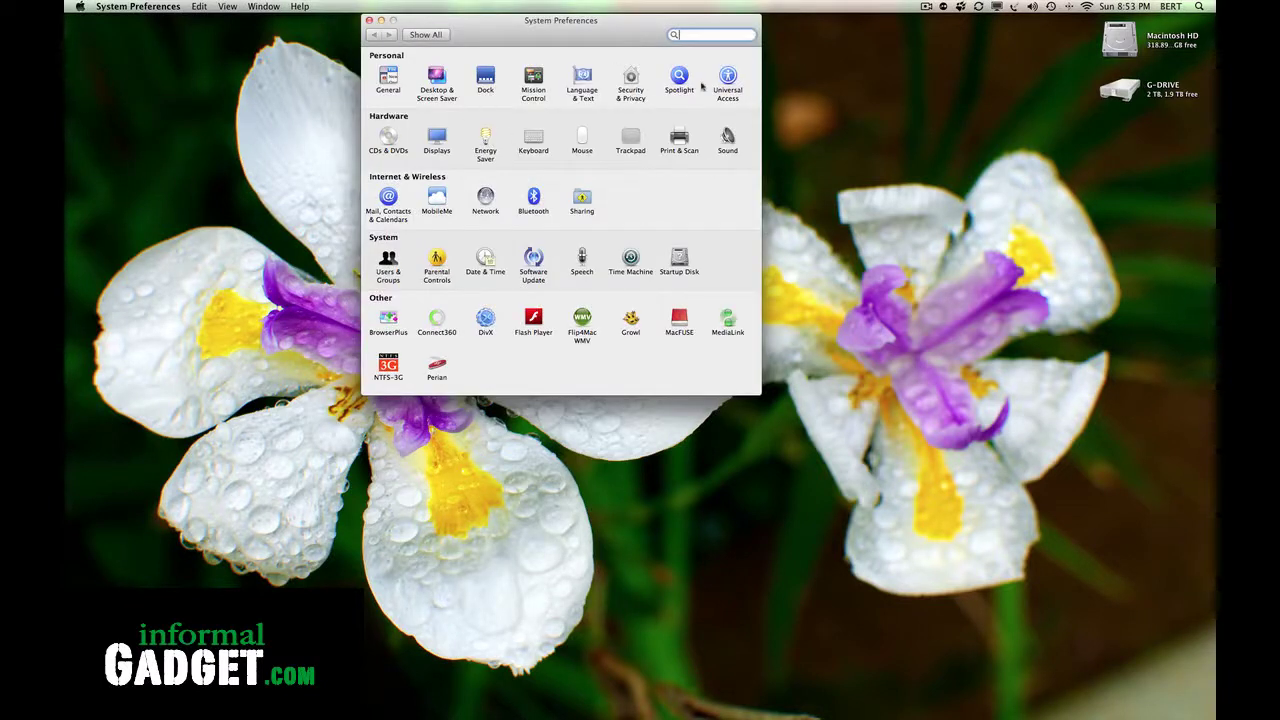
click(628, 84)
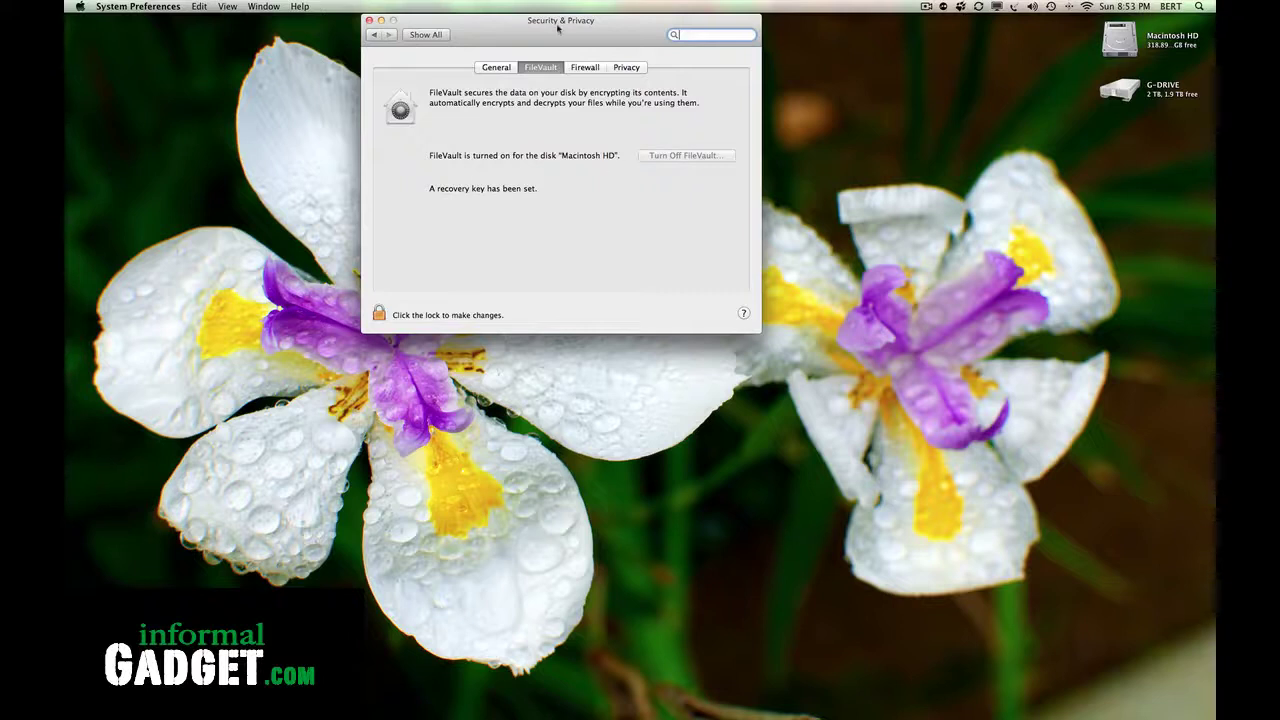
drag(557, 28, 593, 27)
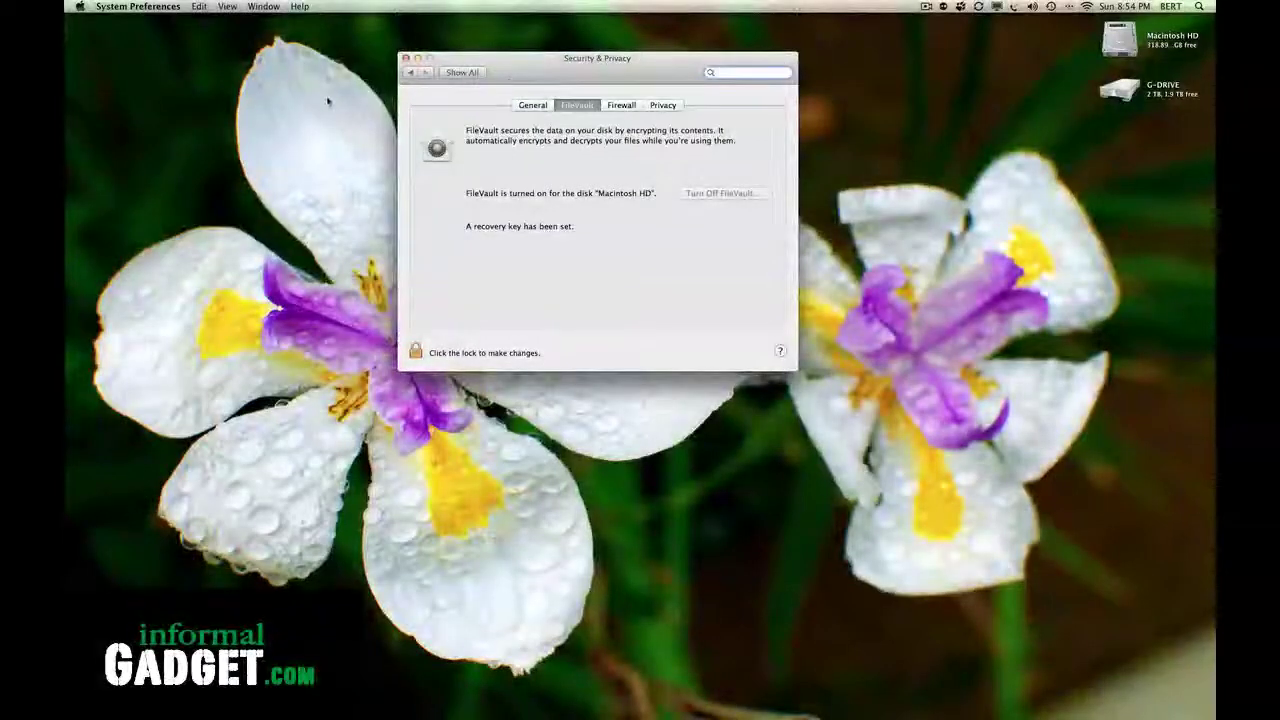
Open the Time Machine pane and review the available backup disks, cancelling without changes
click(408, 73)
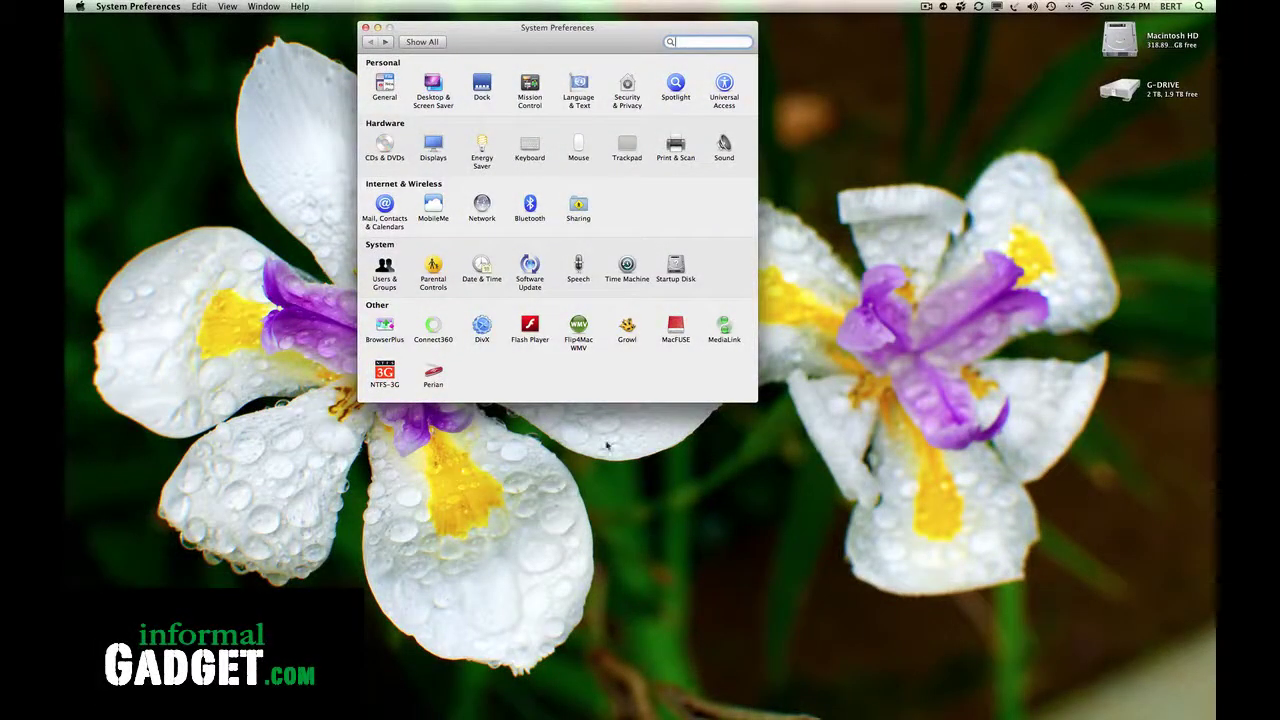
click(627, 265)
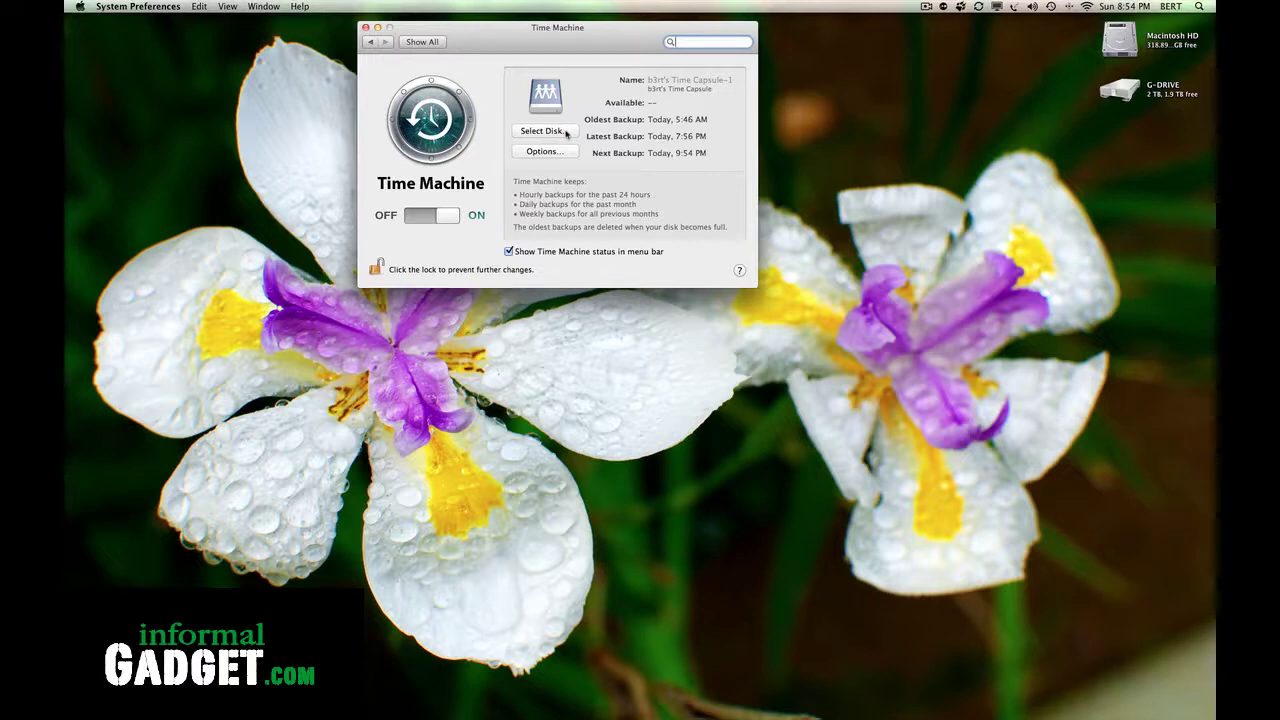
click(566, 133)
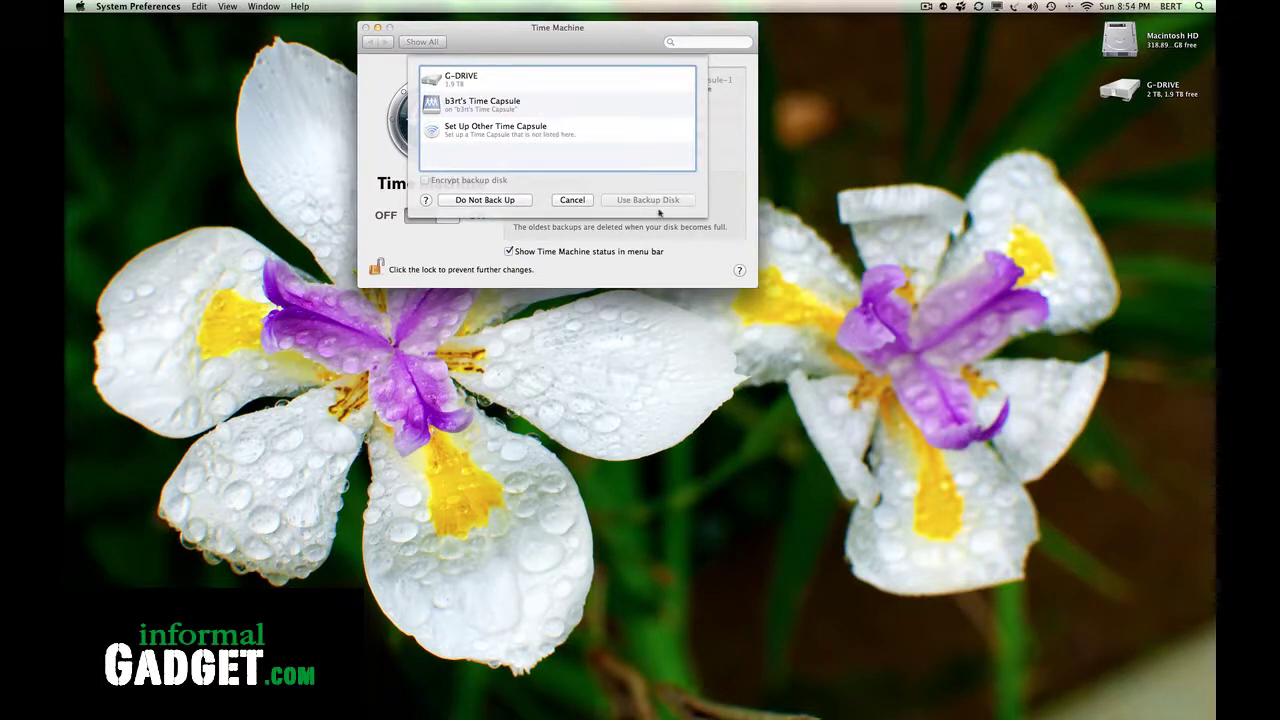
click(570, 200)
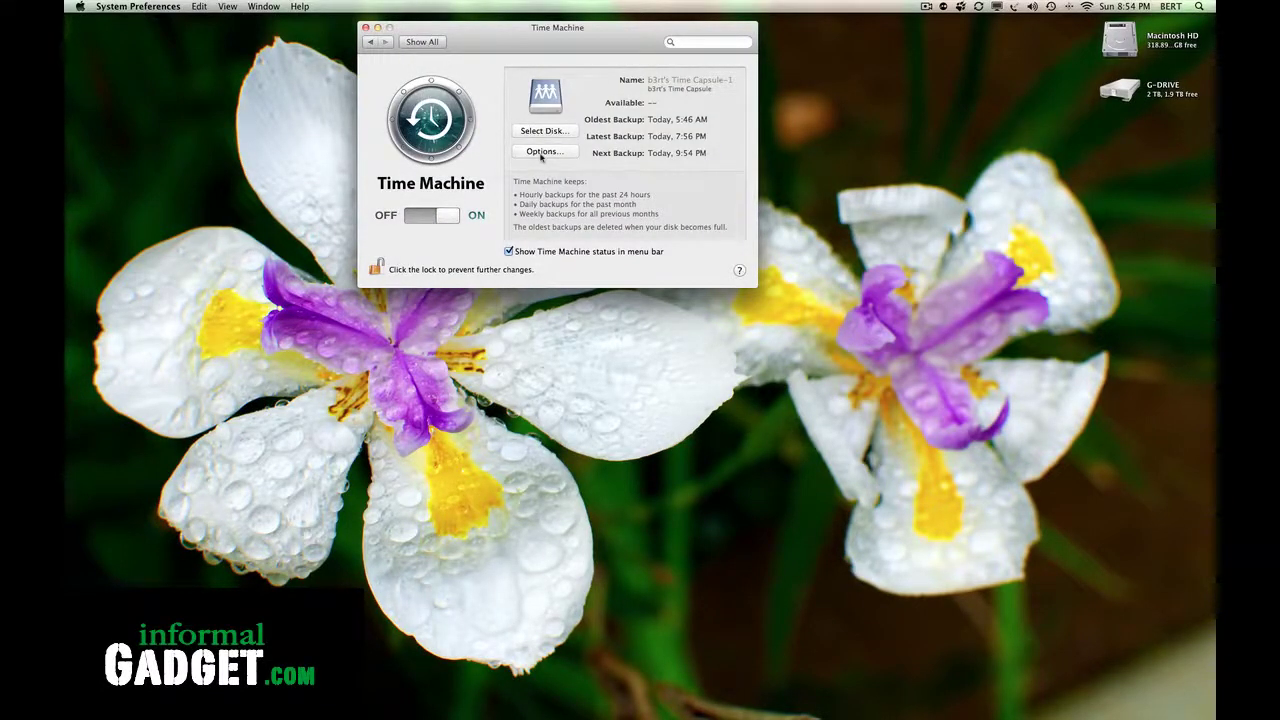
Review Time Machine's exclusion list showing G-DRIVE (99.18 GB), then close it unchanged
click(541, 152)
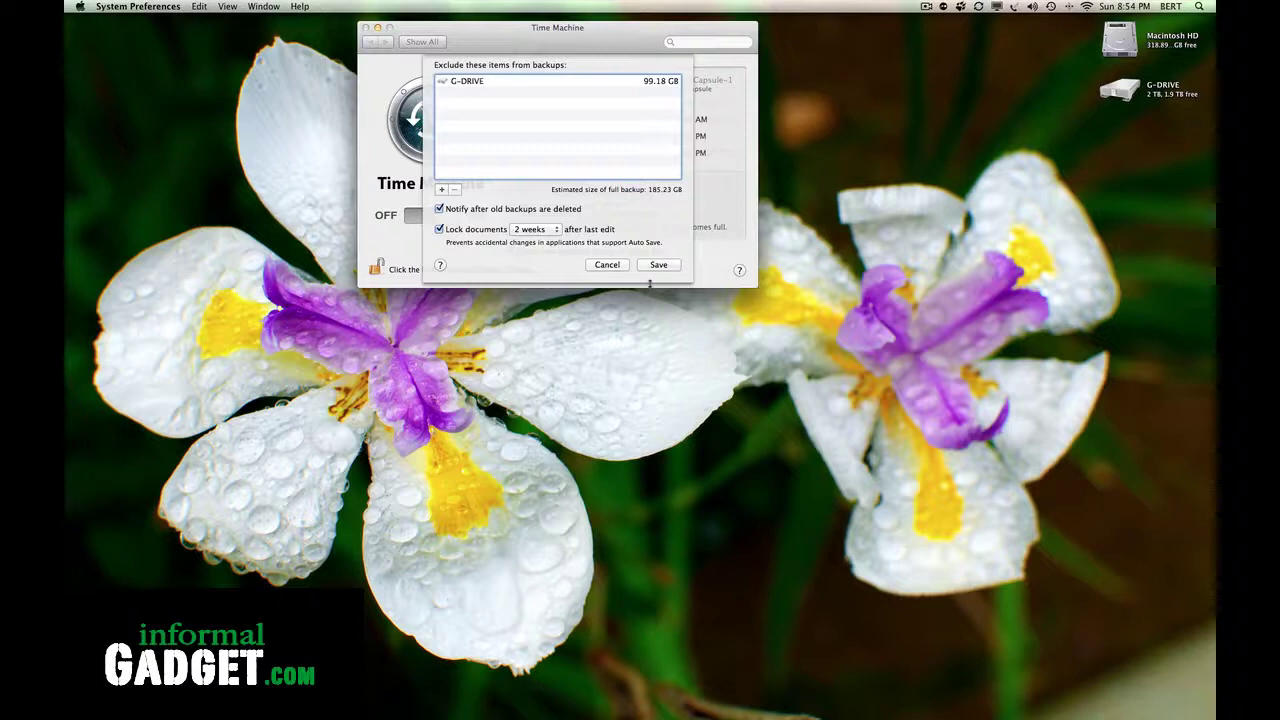
click(607, 265)
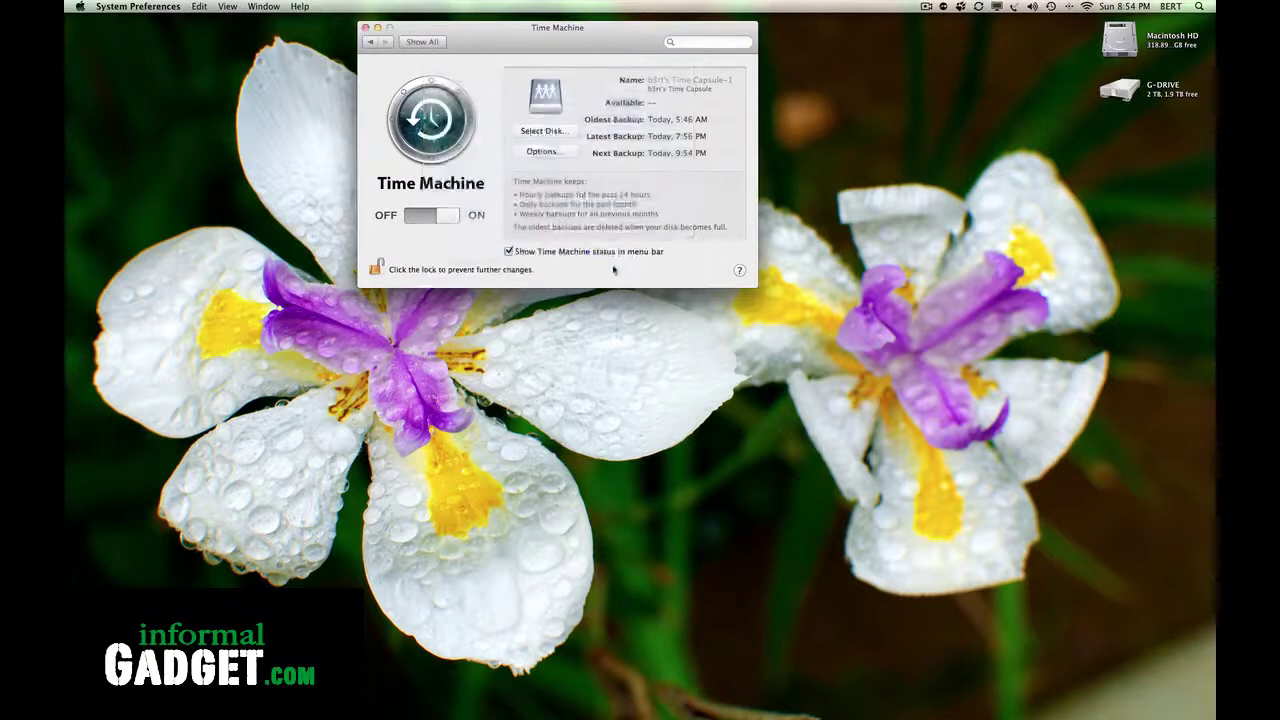